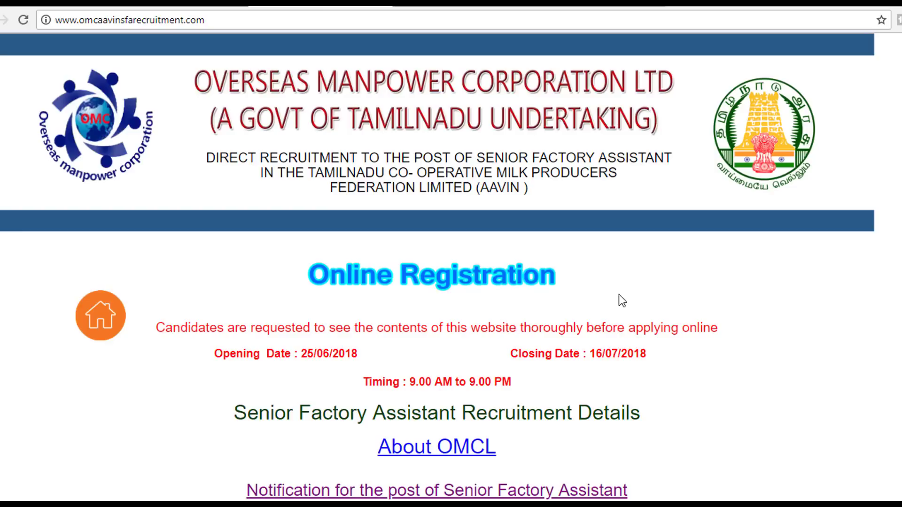
scroll(669, 343, "down", 7)
scroll(668, 342, "up", 7)
scroll(415, 316, "down", 2)
scroll(416, 316, "up", 2)
scroll(487, 357, "down", 3)
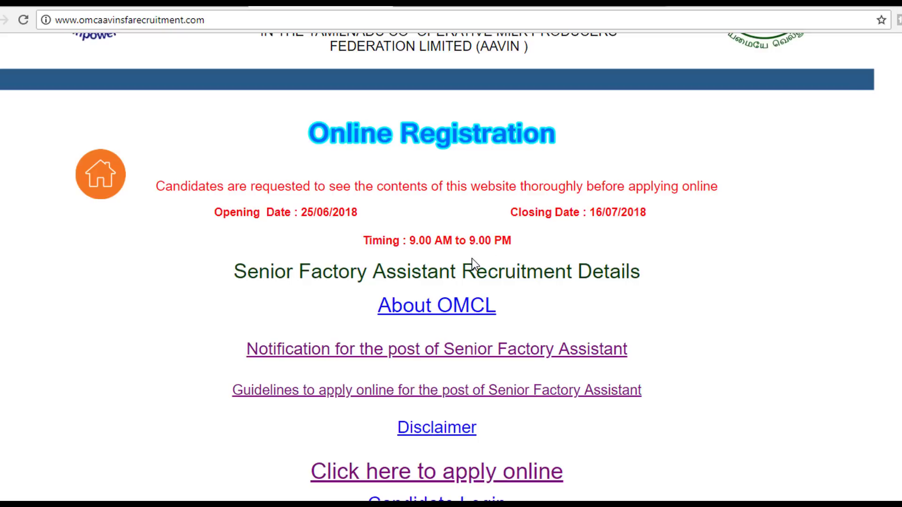
scroll(519, 272, "down", 2)
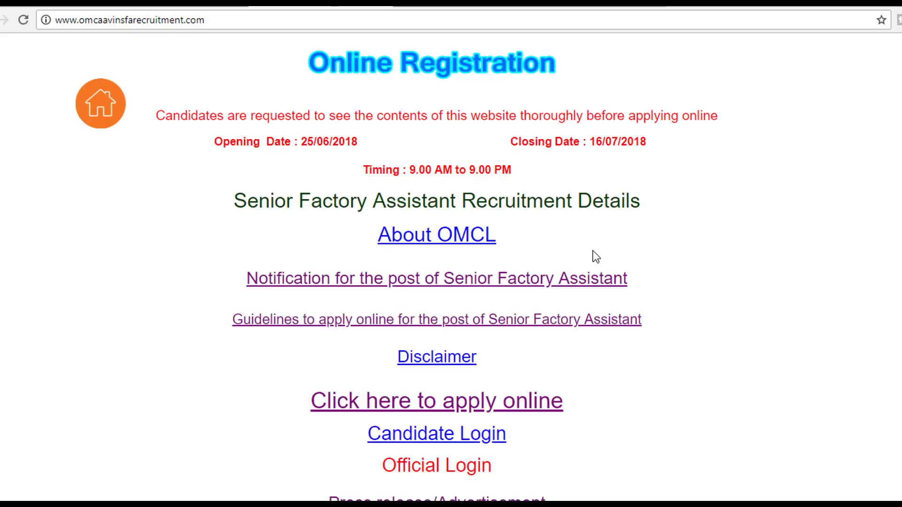
scroll(595, 257, "down", 2)
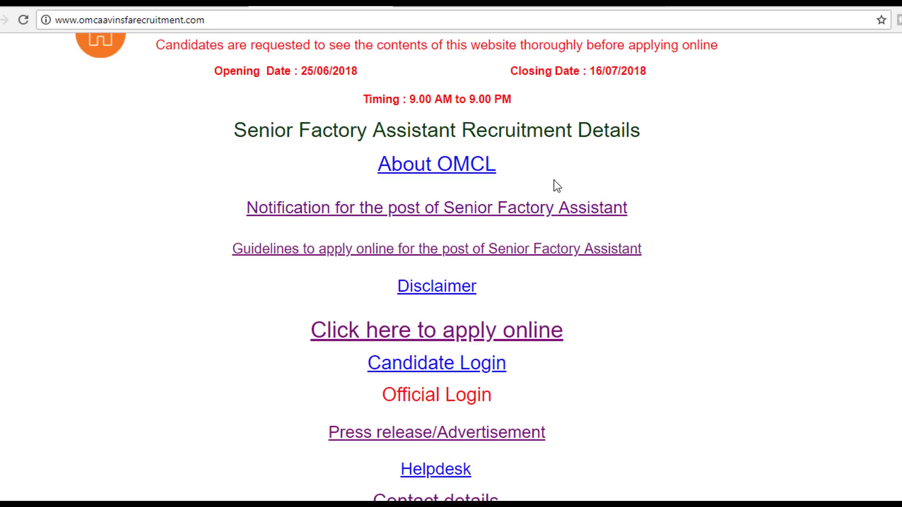
scroll(465, 319, "down", 1)
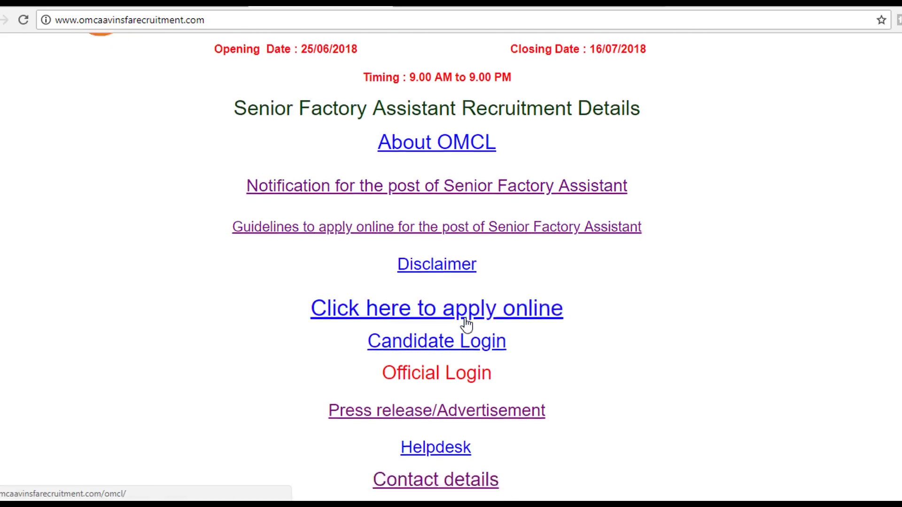
middle_click(465, 323)
scroll(467, 323, "down", 4)
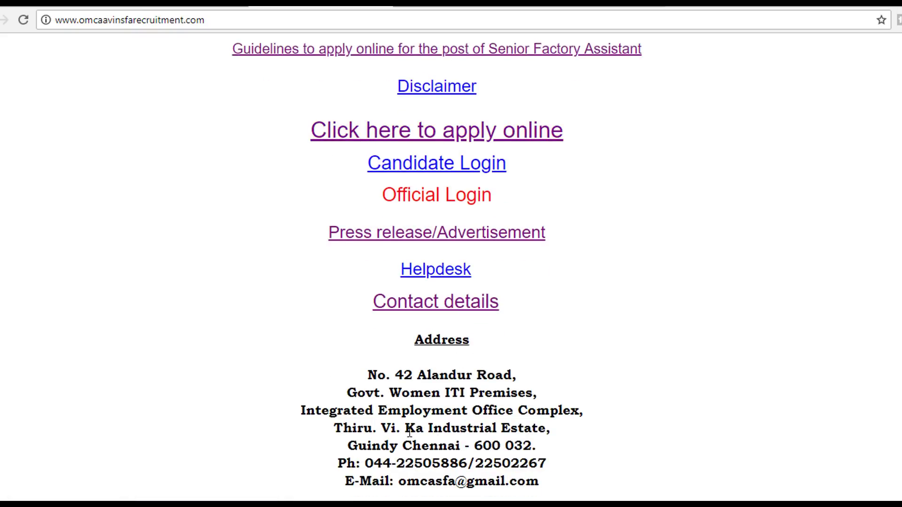
scroll(475, 394, "up", 1)
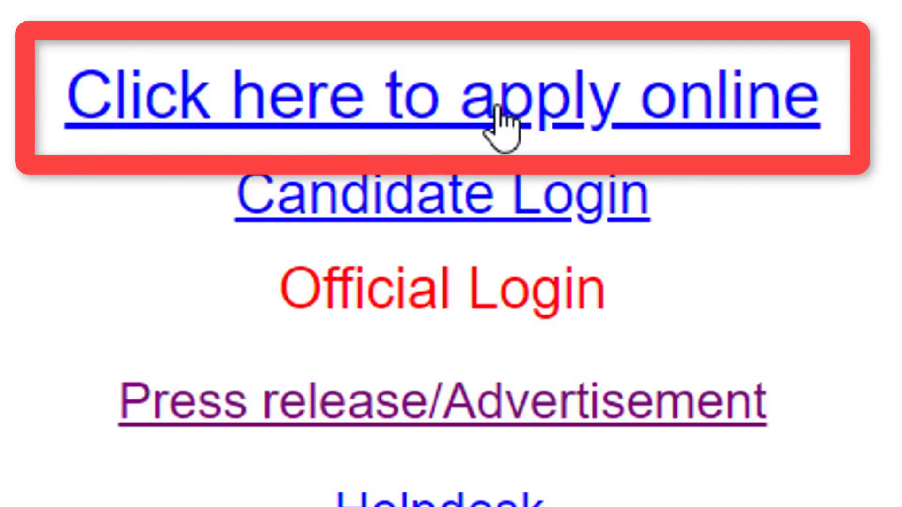
Step: Open the Senior Factory Assistant application form, scroll down to Upload Documents, then return to the top
left_click(499, 115)
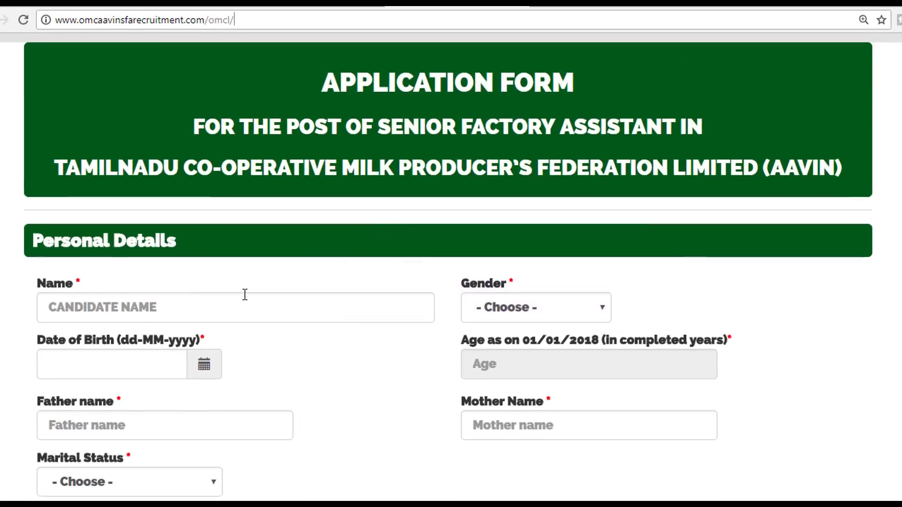
scroll(238, 296, "down", 2)
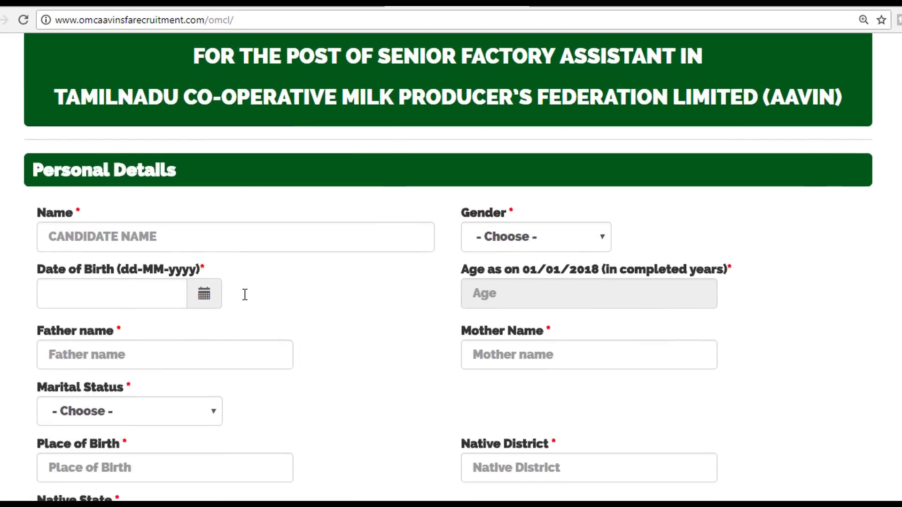
scroll(245, 295, "down", 15)
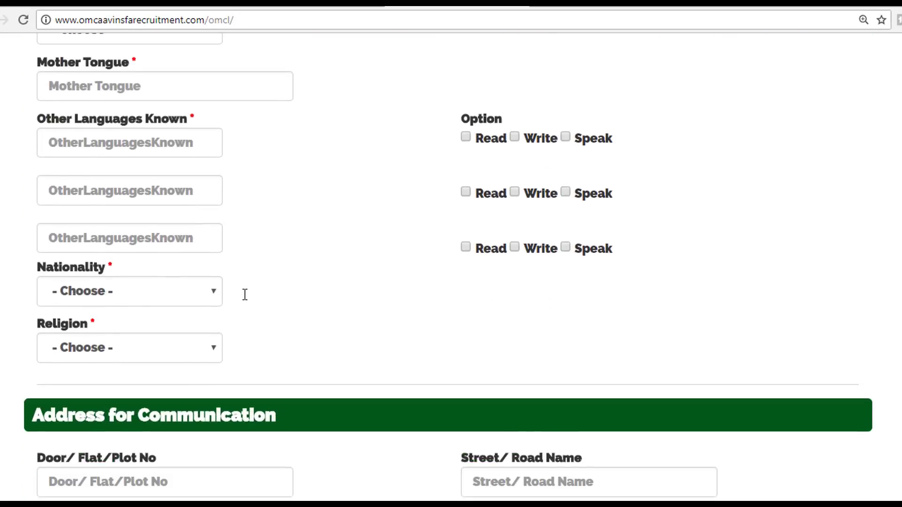
scroll(245, 294, "down", 8)
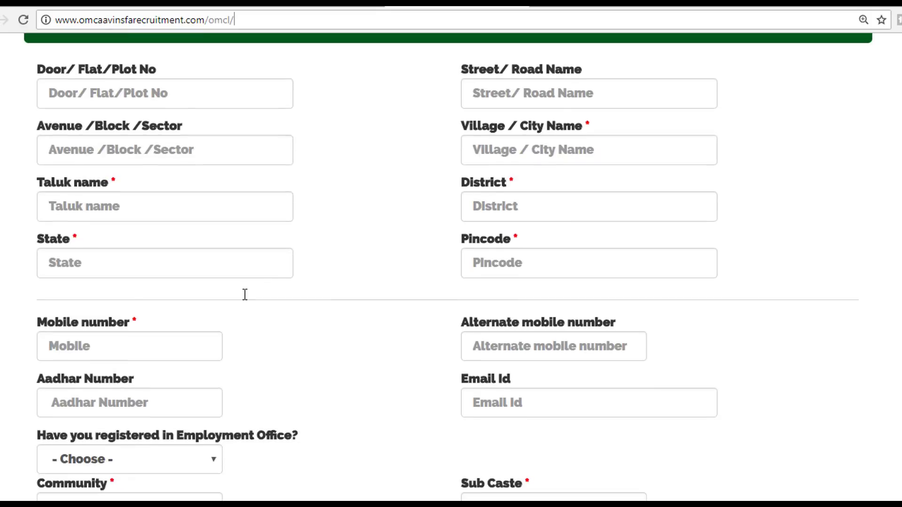
scroll(245, 294, "down", 8)
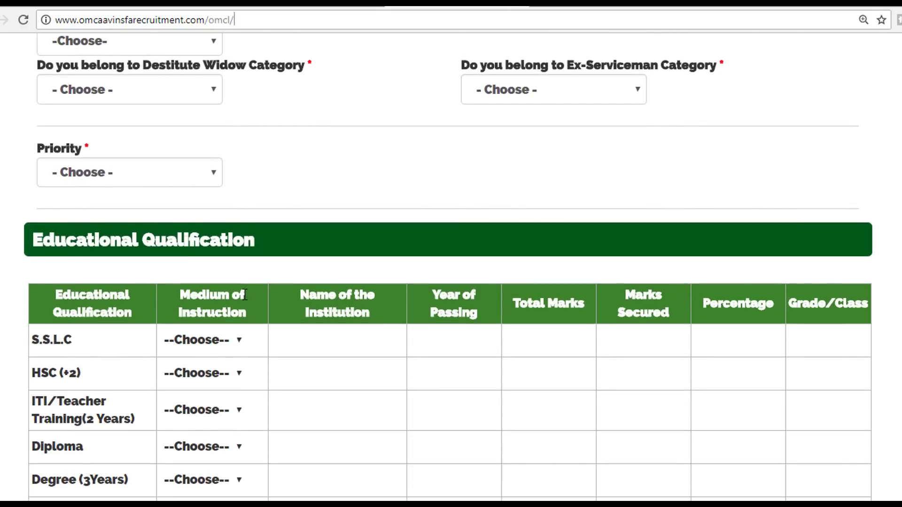
scroll(245, 295, "down", 6)
scroll(245, 295, "down", 16)
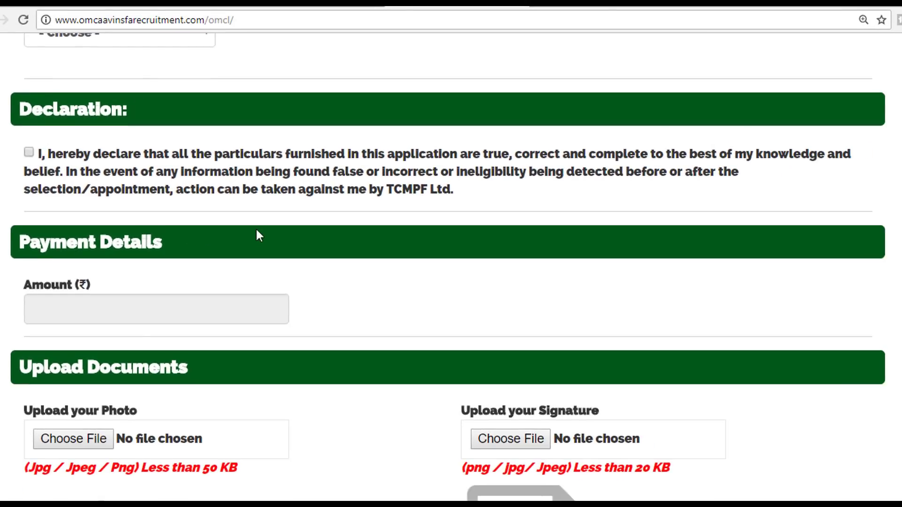
scroll(256, 231, "down", 3)
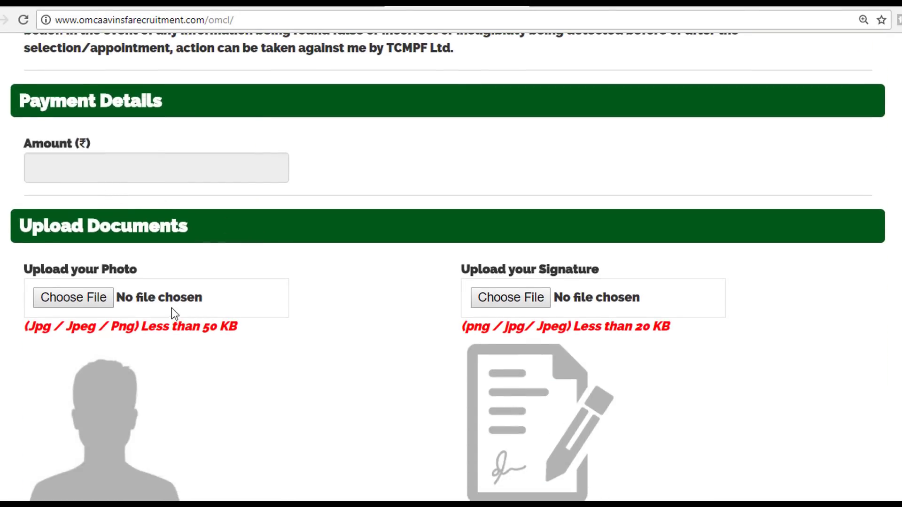
scroll(165, 305, "down", 3)
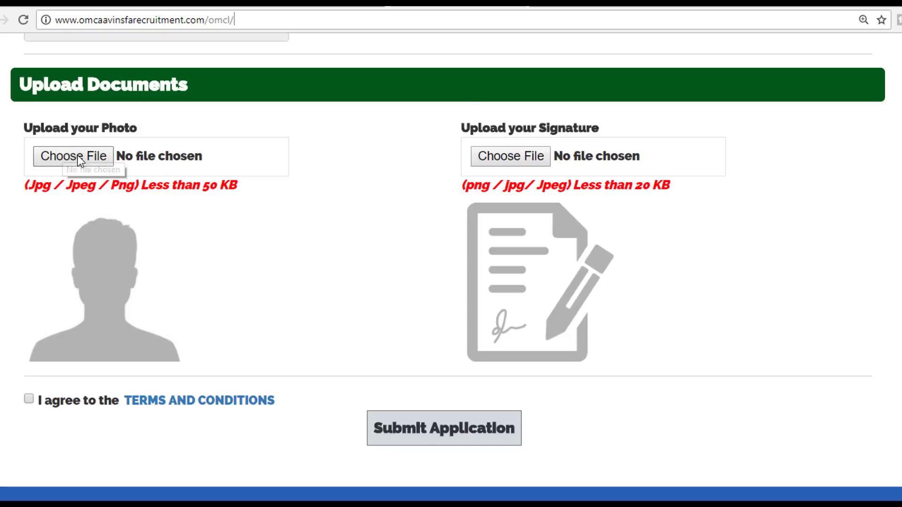
scroll(299, 258, "down", 2)
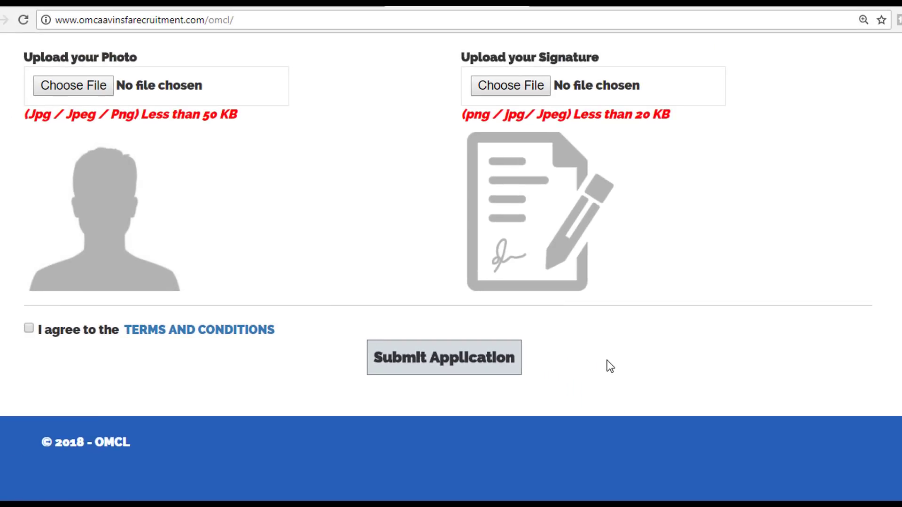
scroll(607, 361, "up", 20)
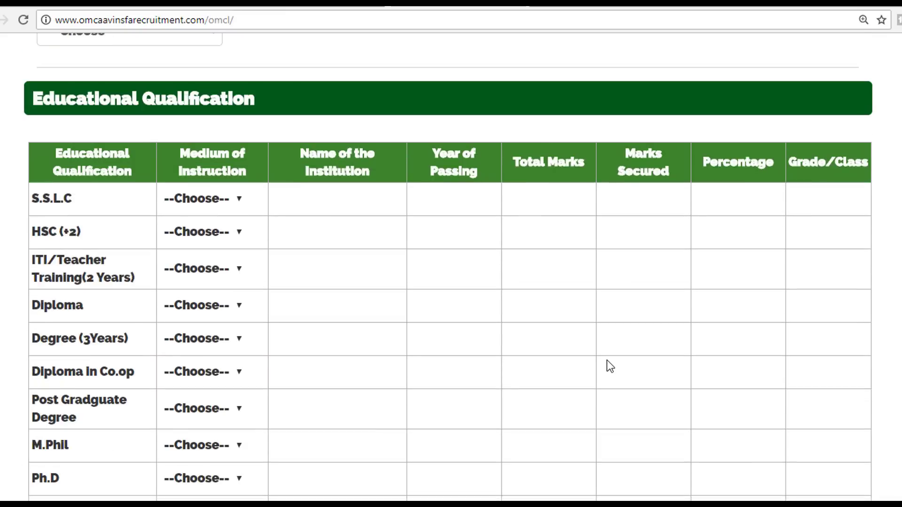
scroll(610, 367, "up", 20)
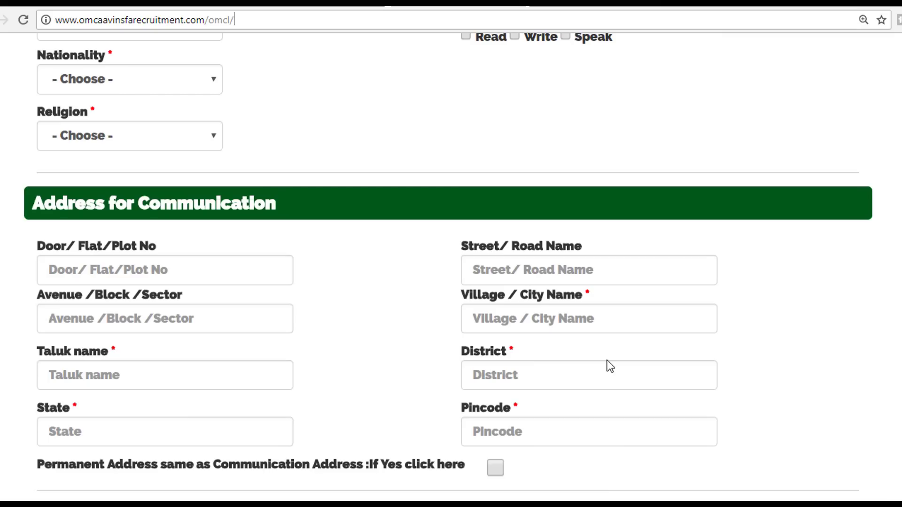
scroll(610, 367, "up", 15)
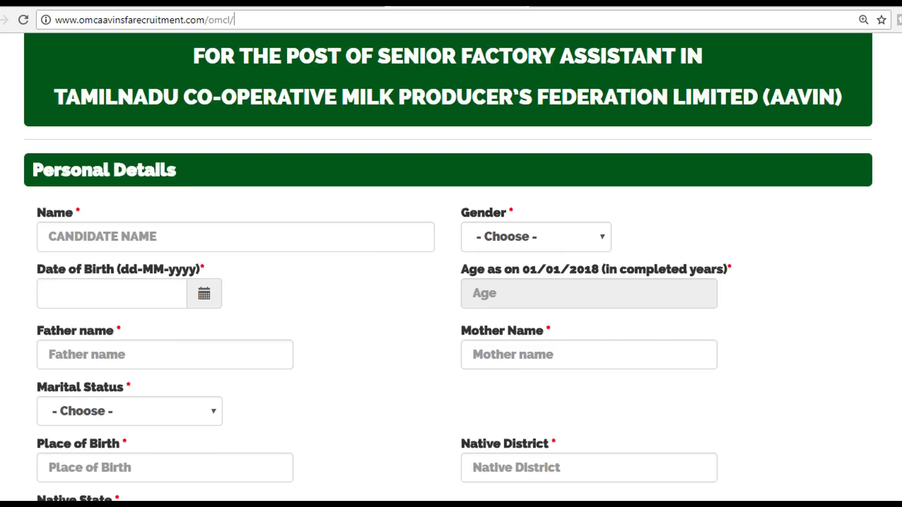
key("Return")
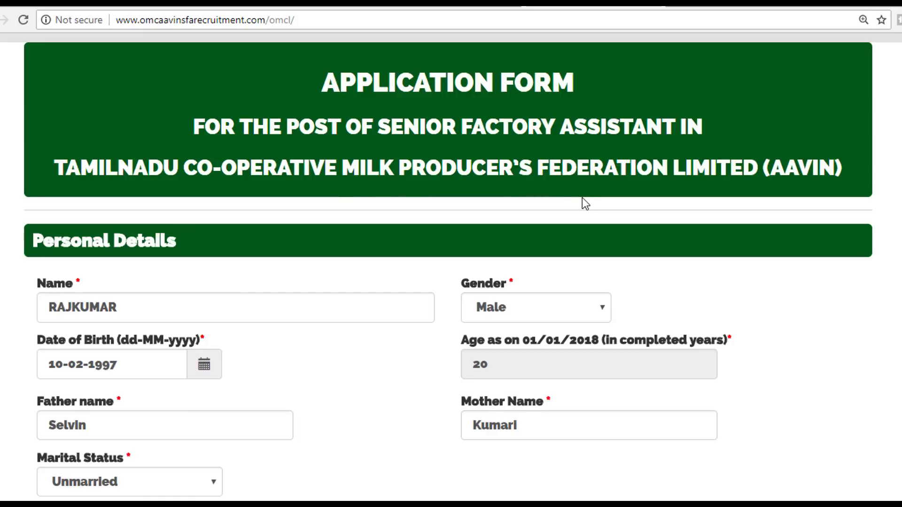
scroll(379, 274, "down", 1)
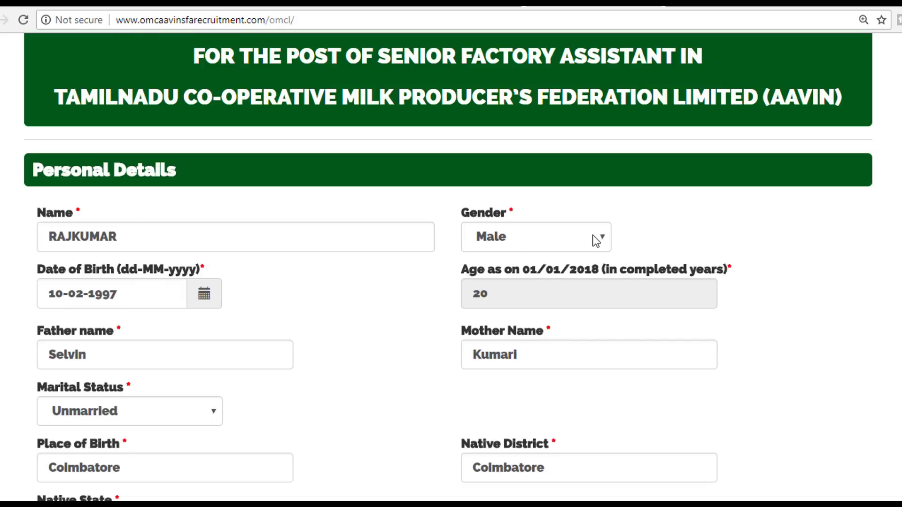
scroll(634, 240, "down", 1)
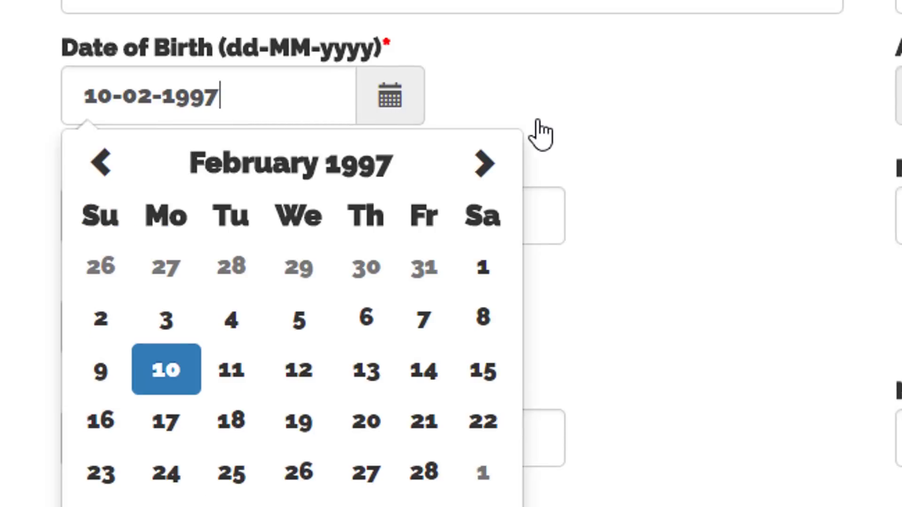
Step: Pick 10 February 1997 in the date-of-birth calendar so the age reads 20
left_click(259, 179)
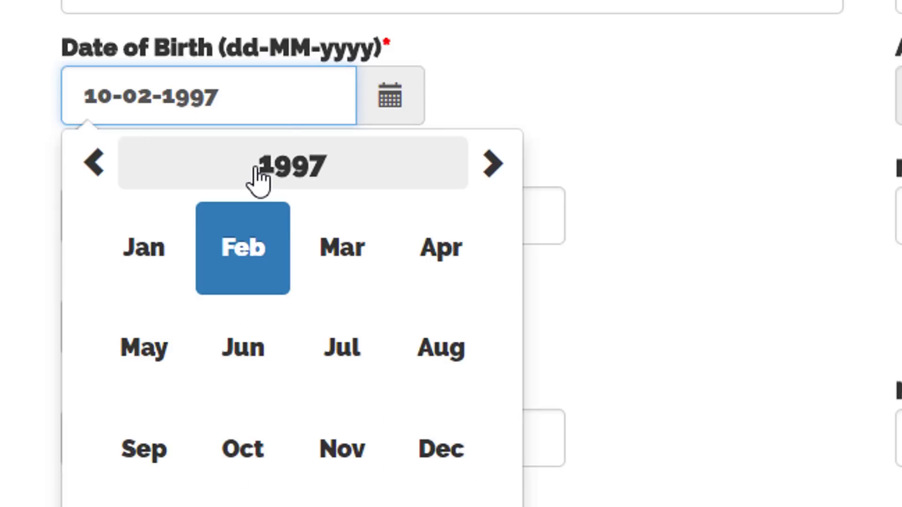
left_click(96, 172)
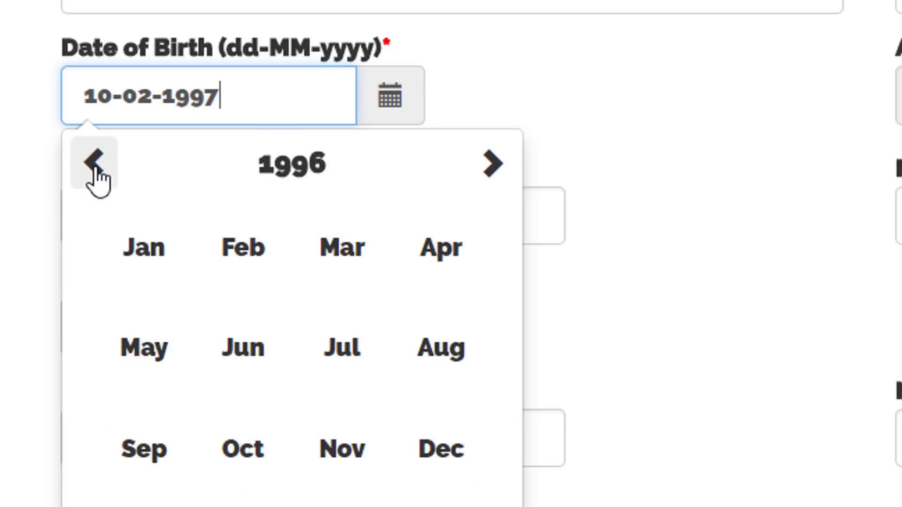
left_click(489, 172)
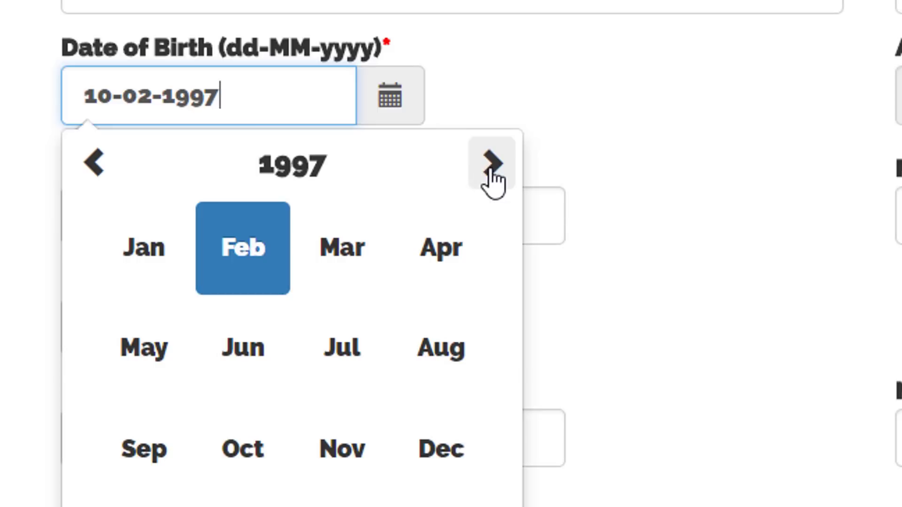
left_click(87, 165)
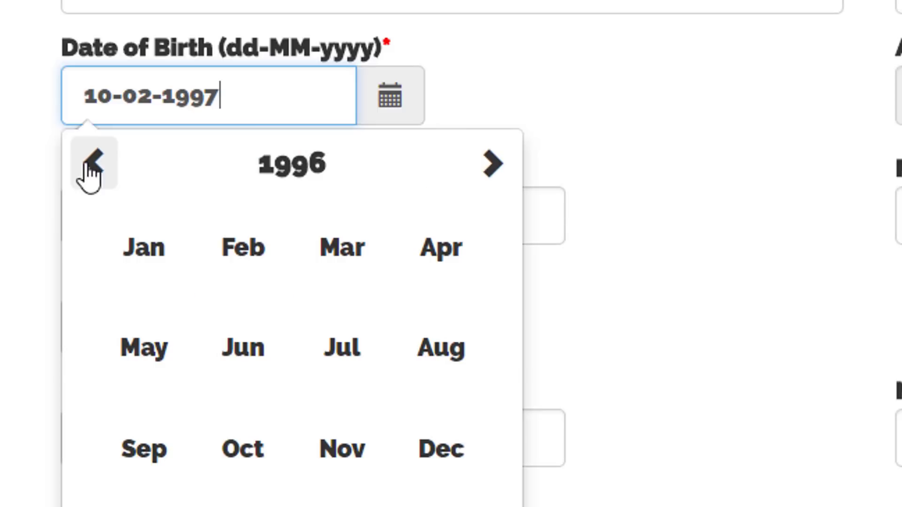
left_click(87, 165)
left_click(87, 164)
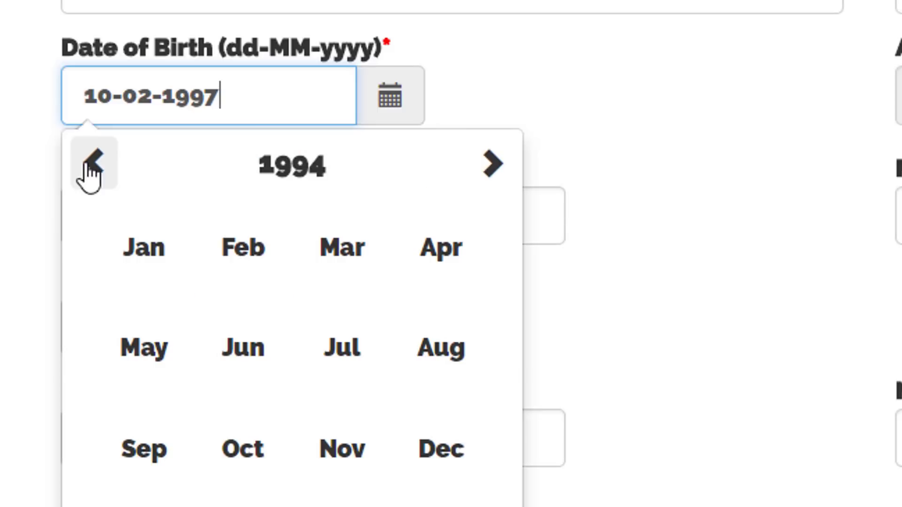
left_click(88, 167)
left_click(485, 177)
left_click(486, 176)
left_click(485, 176)
left_click(485, 176)
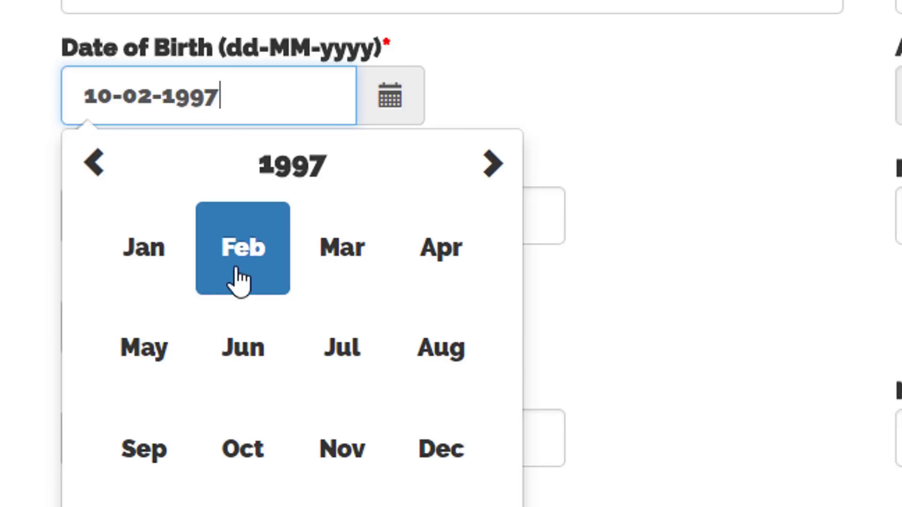
left_click(248, 251)
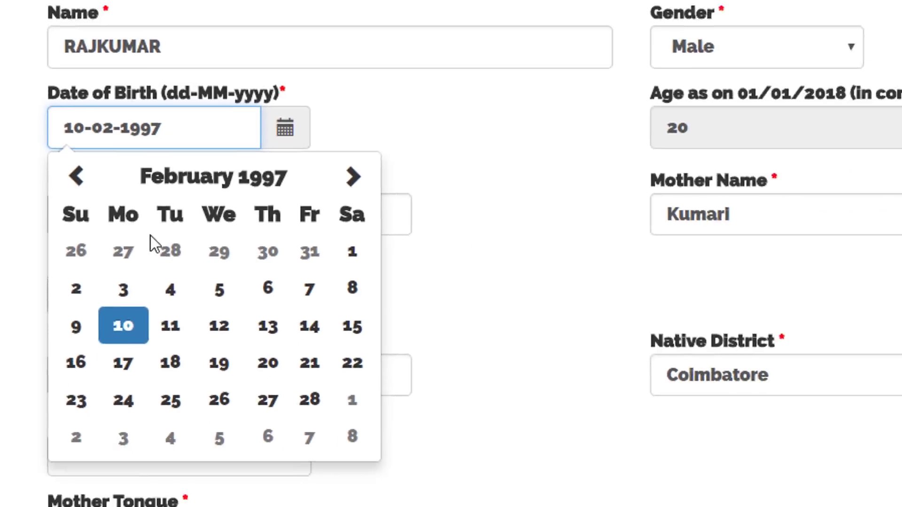
left_click(99, 301)
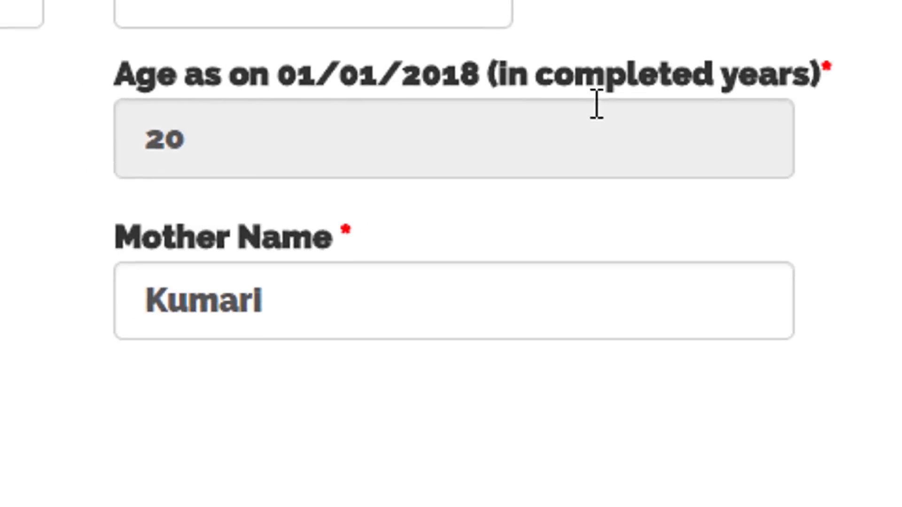
scroll(646, 169, "down", 2)
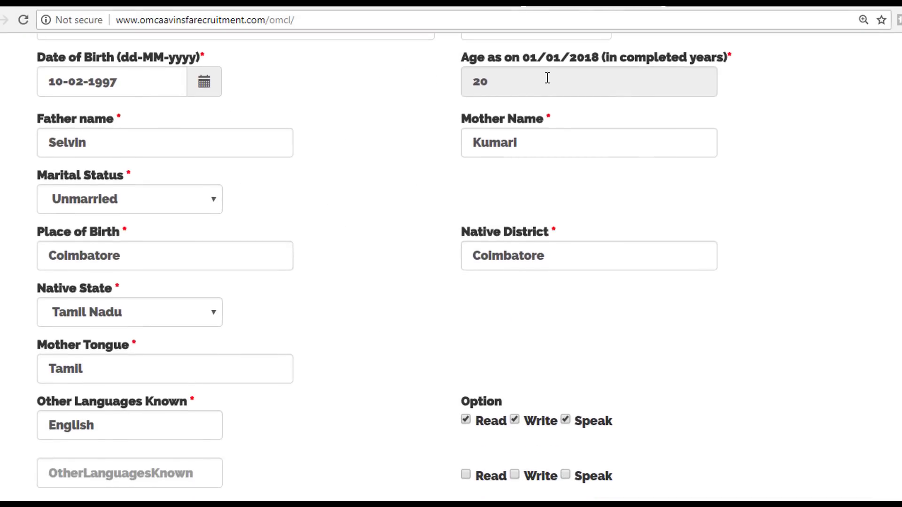
left_click(260, 139)
scroll(221, 202, "down", 1)
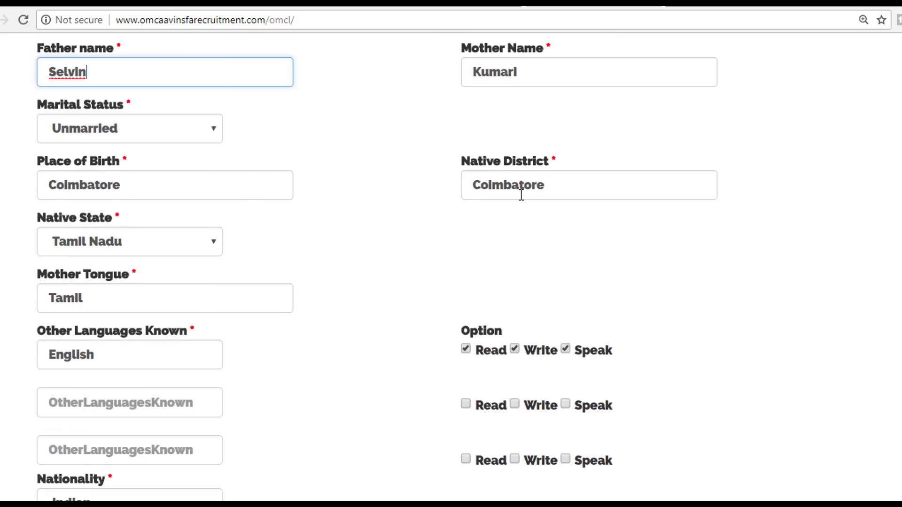
scroll(458, 235, "down", 1)
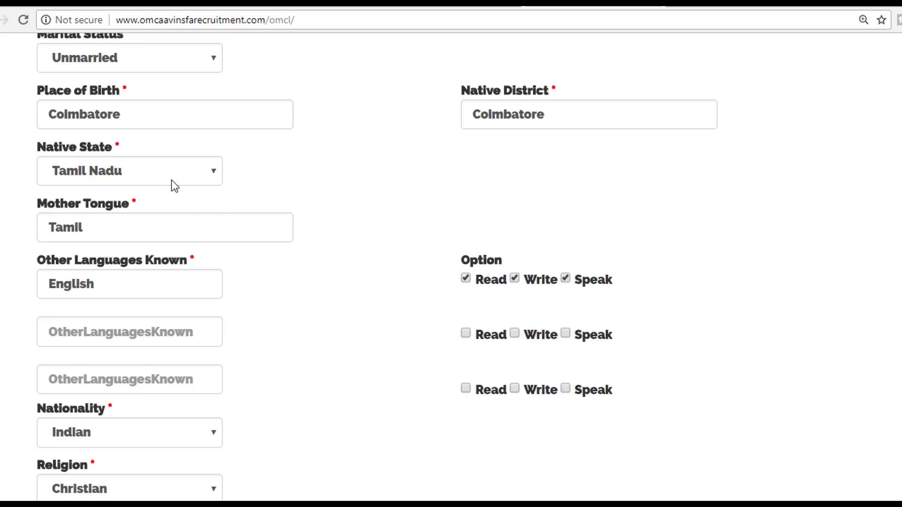
scroll(195, 211, "down", 1)
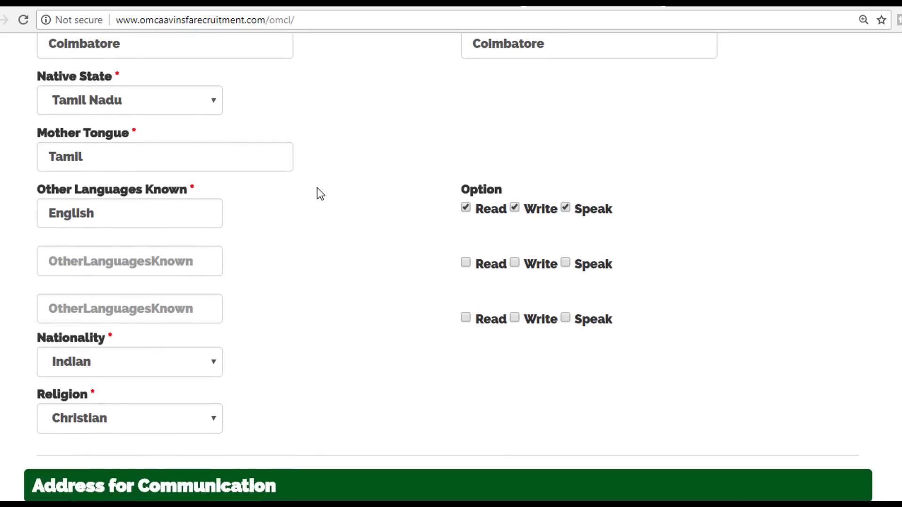
scroll(317, 193, "down", 1)
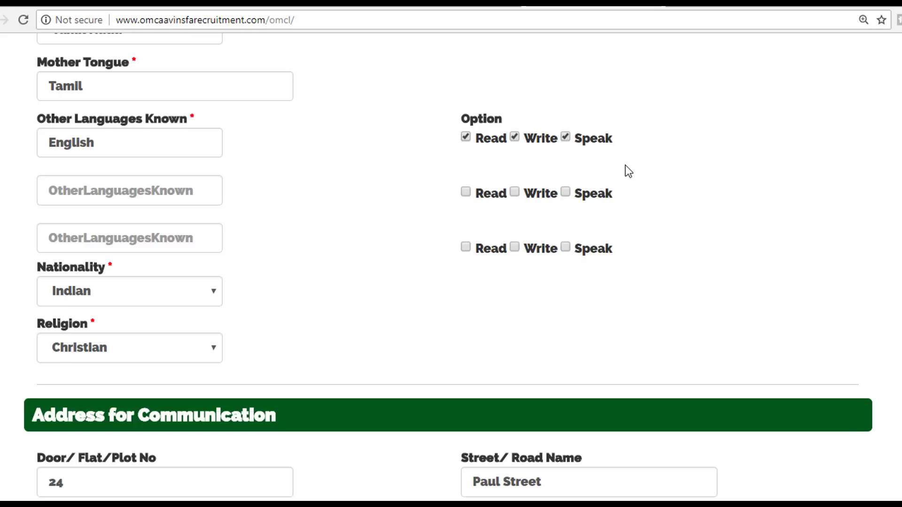
left_click(515, 137)
left_click(566, 137)
left_click(515, 137)
left_click(568, 140)
scroll(149, 217, "down", 1)
scroll(152, 222, "down", 2)
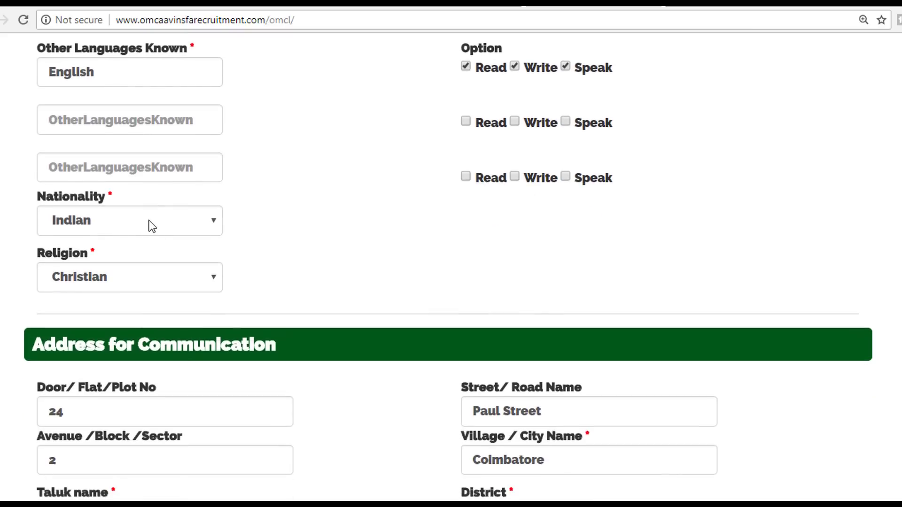
scroll(254, 157, "down", 6)
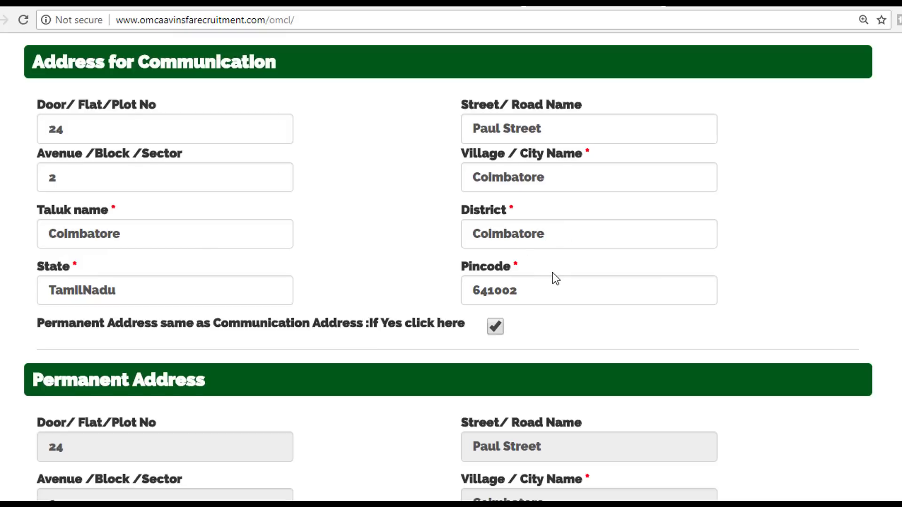
scroll(552, 274, "down", 1)
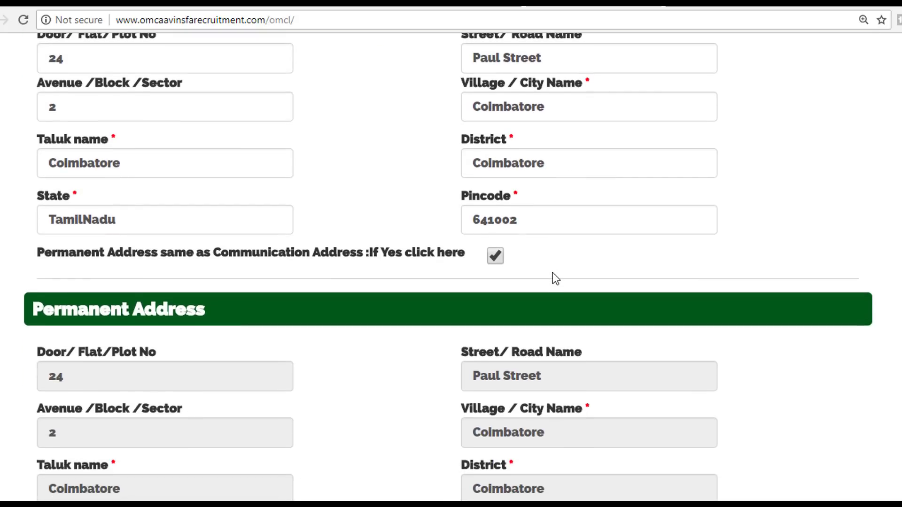
left_click(496, 257)
scroll(266, 214, "up", 3)
scroll(293, 247, "down", 1)
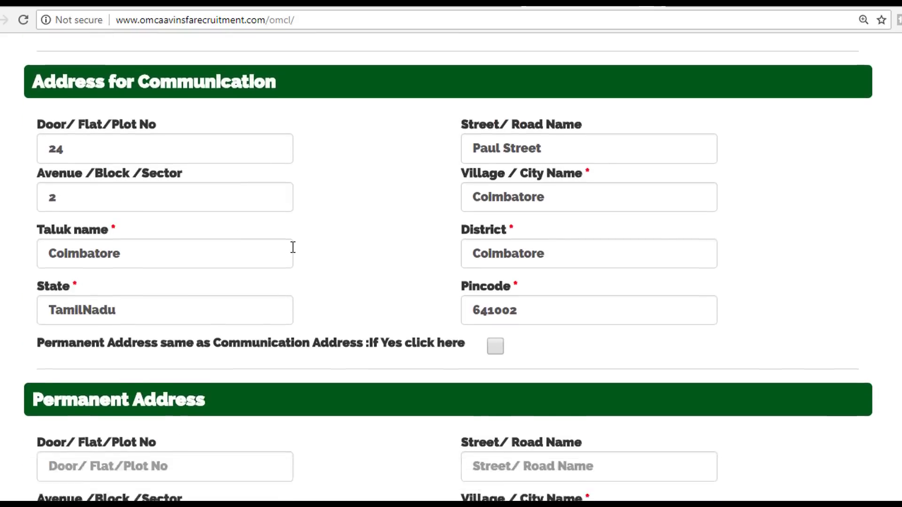
scroll(293, 247, "down", 2)
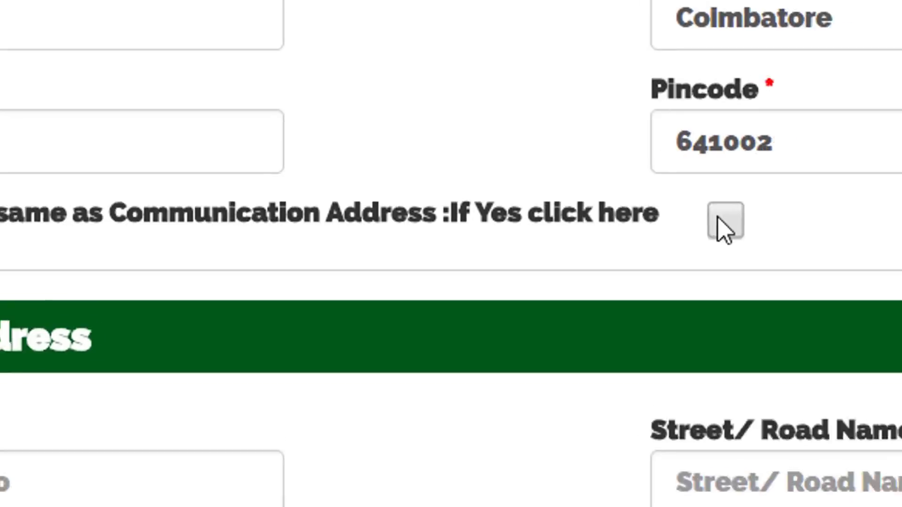
left_click(495, 256)
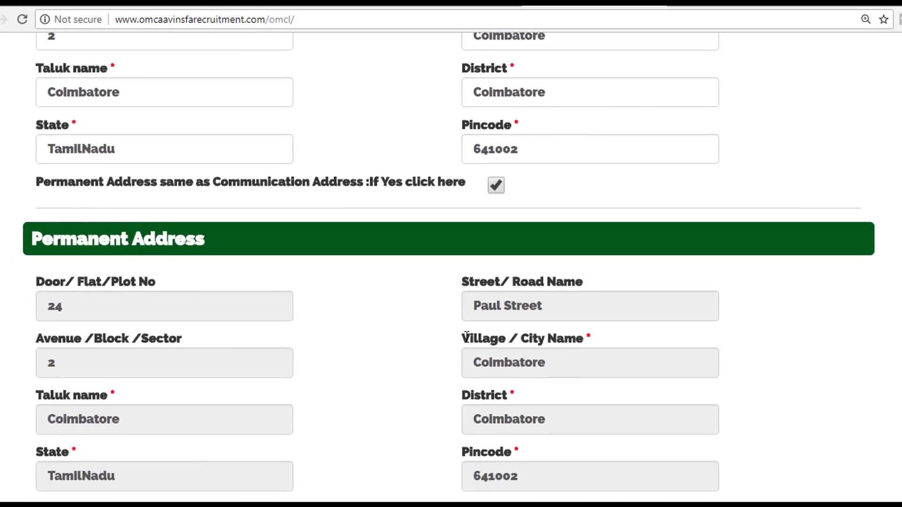
scroll(329, 290, "down", 7)
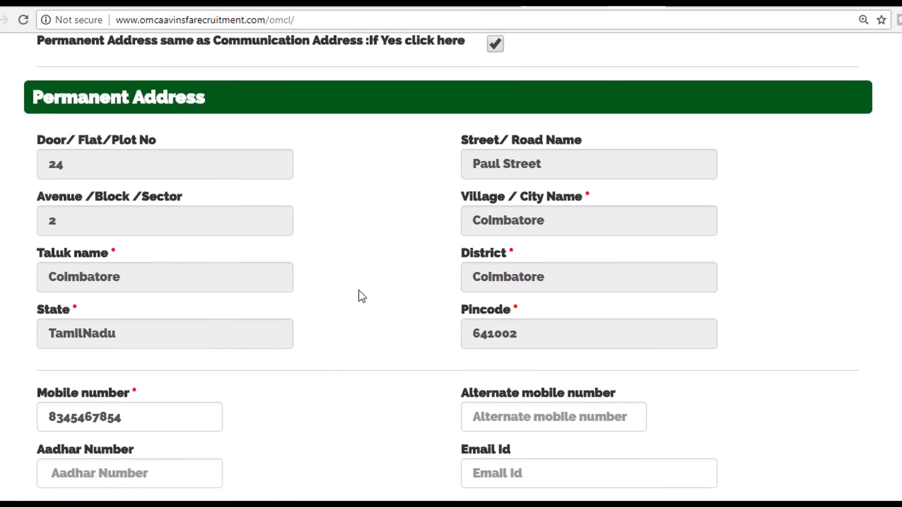
scroll(371, 259, "up", 1)
scroll(372, 258, "up", 5)
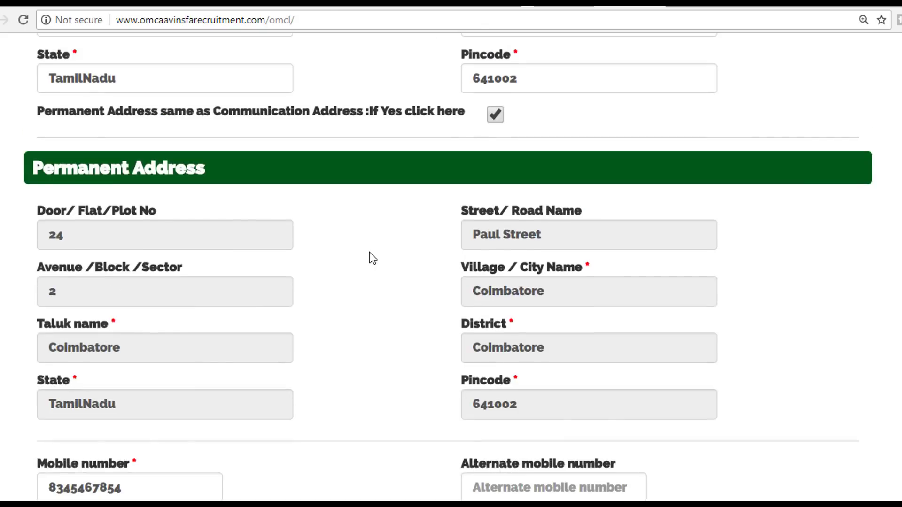
scroll(361, 216, "down", 1)
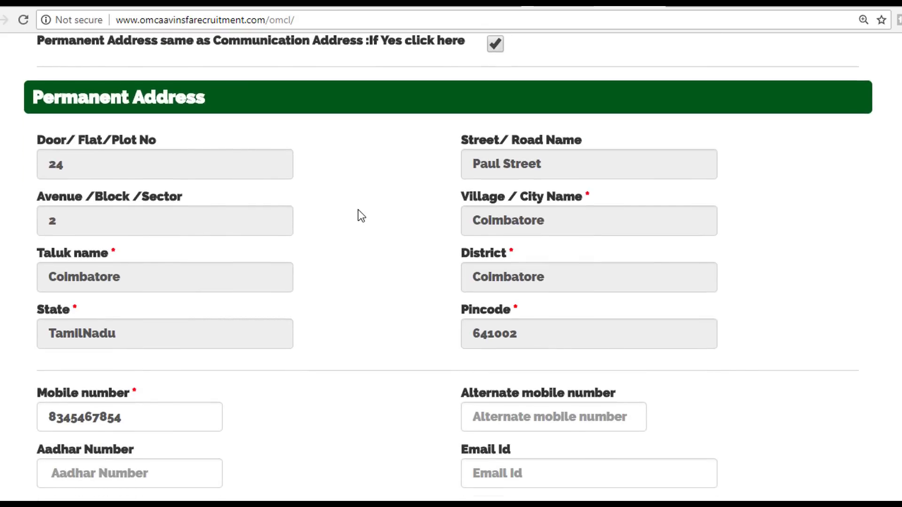
left_click(495, 44)
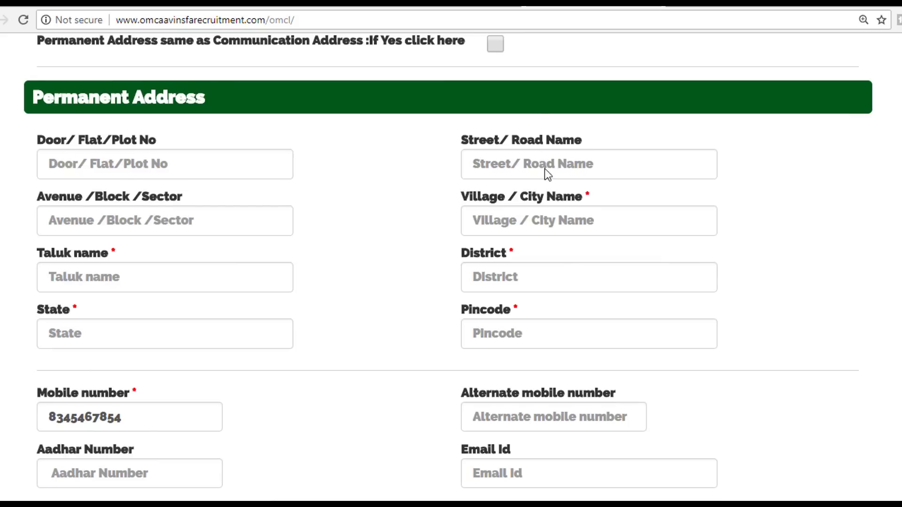
left_click(496, 45)
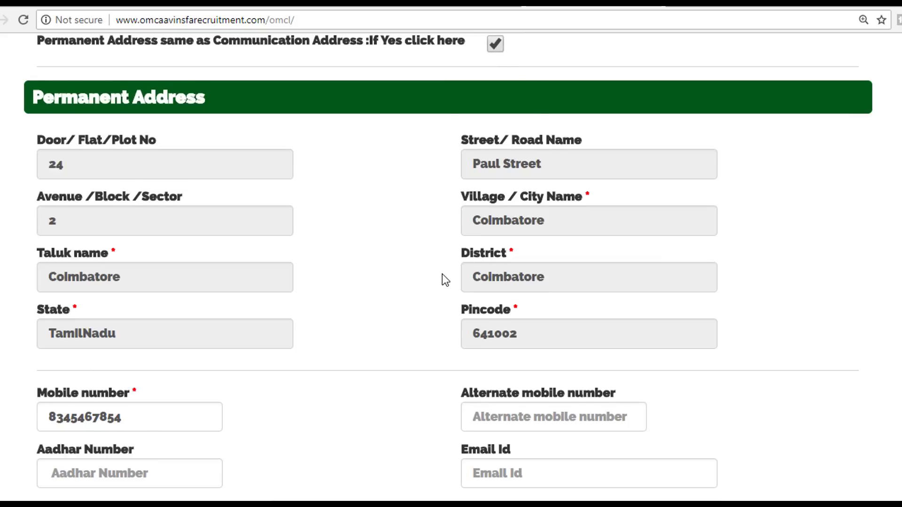
scroll(444, 278, "down", 3)
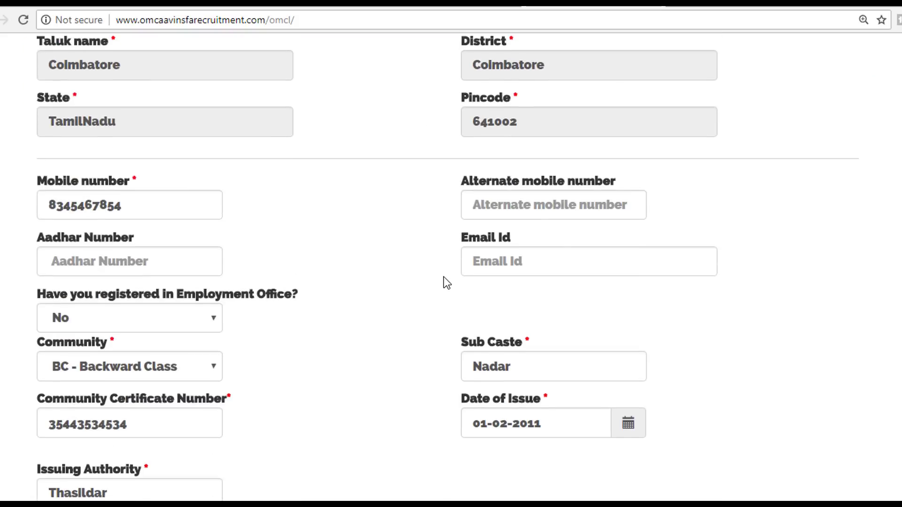
left_click(156, 204)
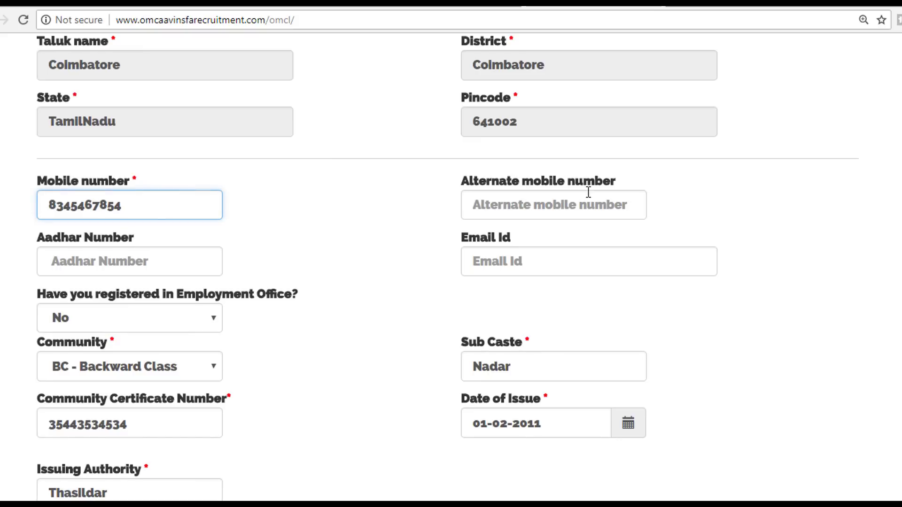
left_click(573, 206)
scroll(587, 208, "down", 1)
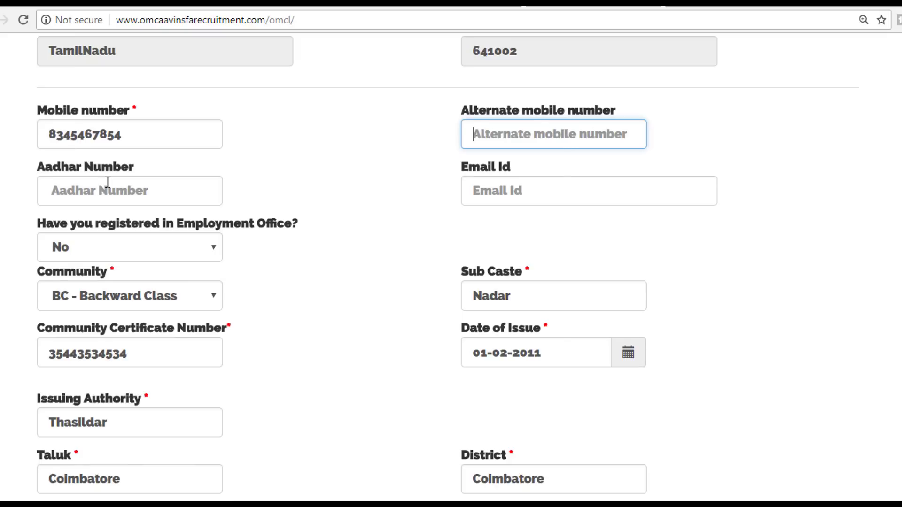
left_click(125, 187)
left_click(583, 193)
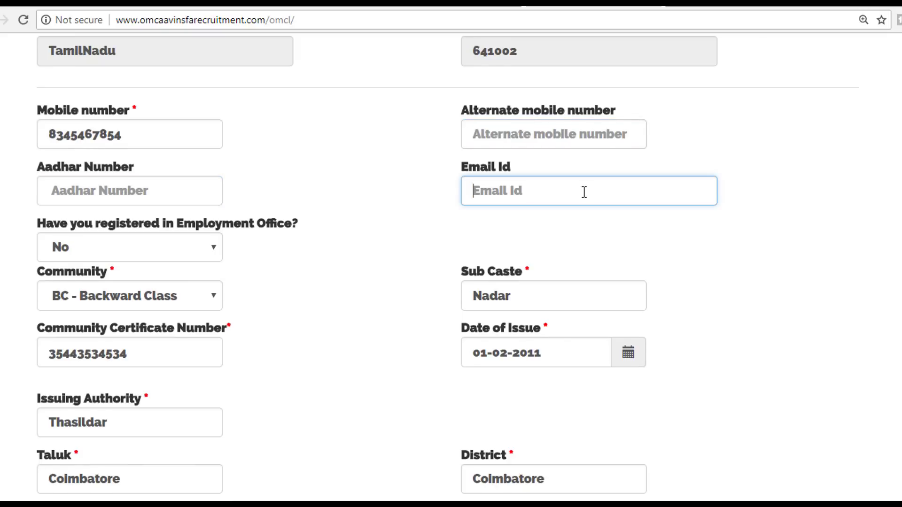
scroll(584, 192, "down", 1)
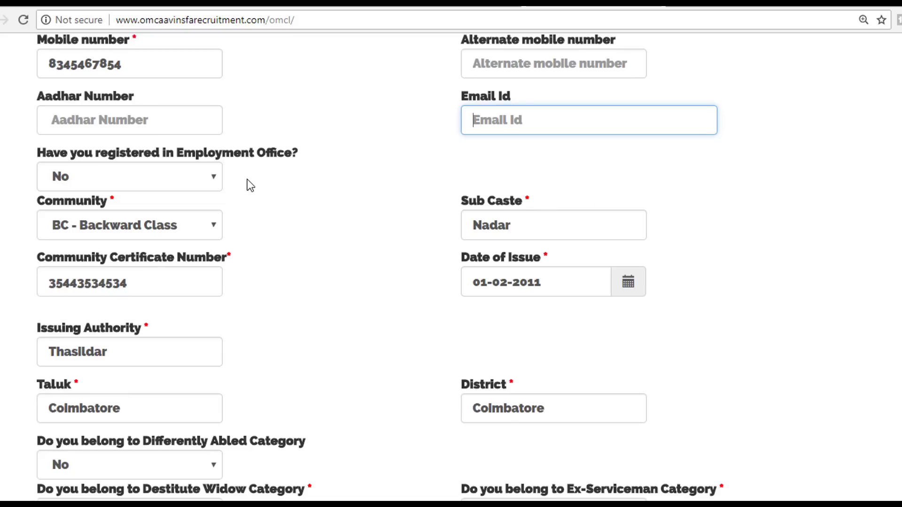
left_click(213, 180)
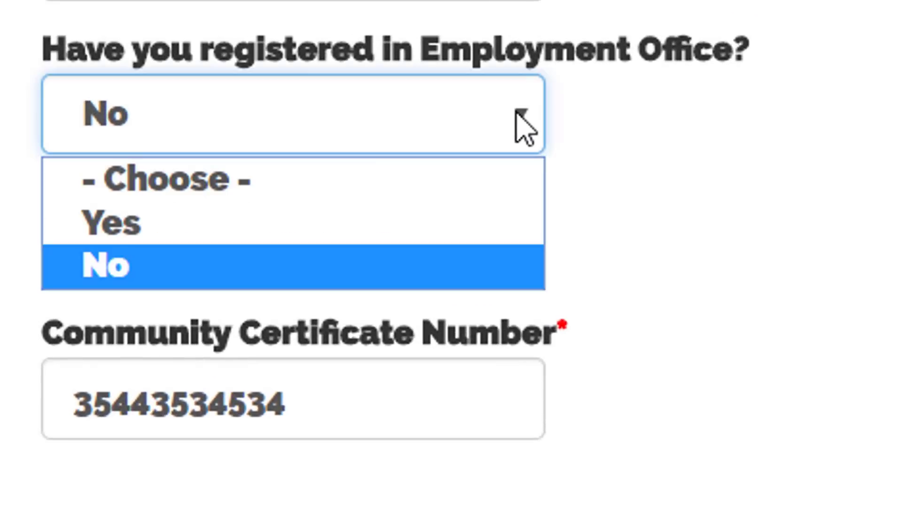
left_click(368, 223)
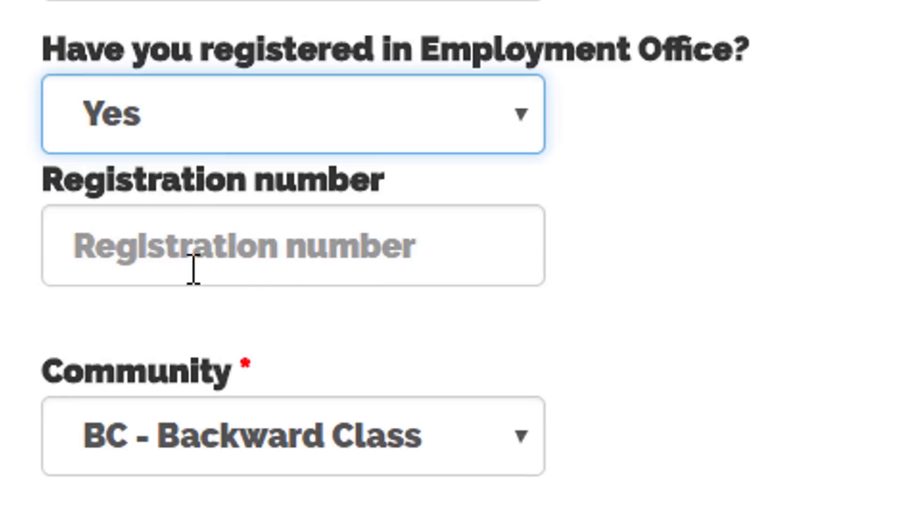
left_click(276, 254)
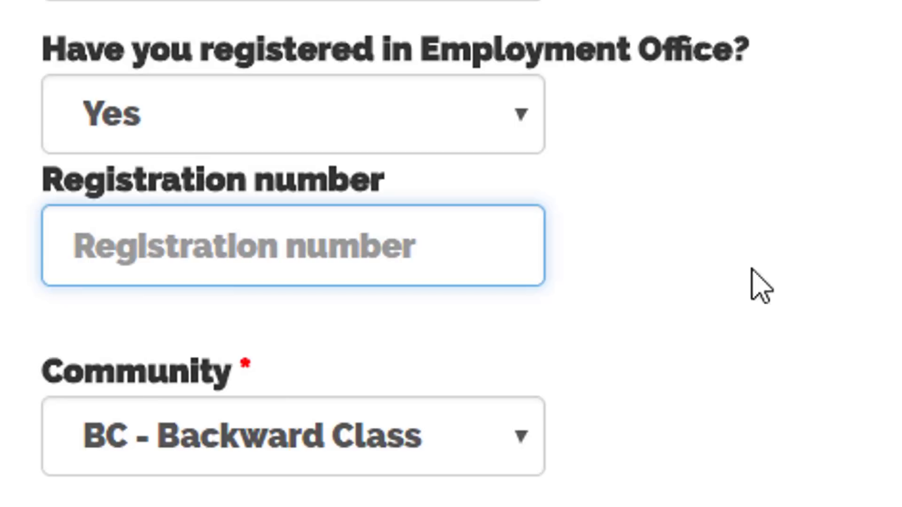
left_click(507, 133)
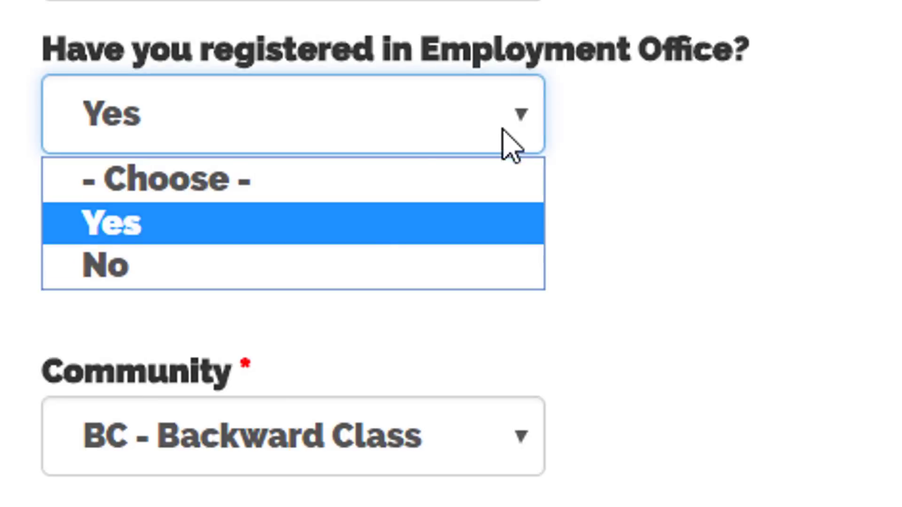
left_click(331, 266)
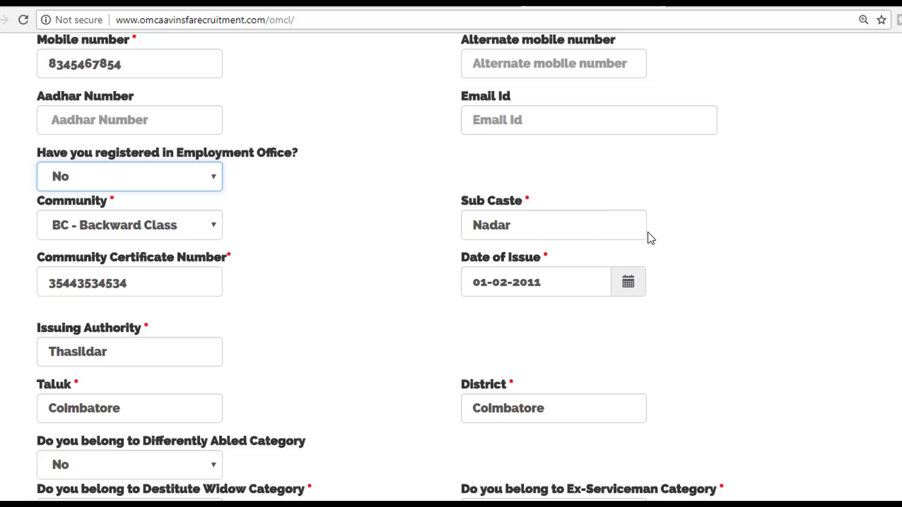
Step: Scroll past the community and category fields to Priority and the S.S.L.C and HSC qualification rows
scroll(155, 280, "down", 1)
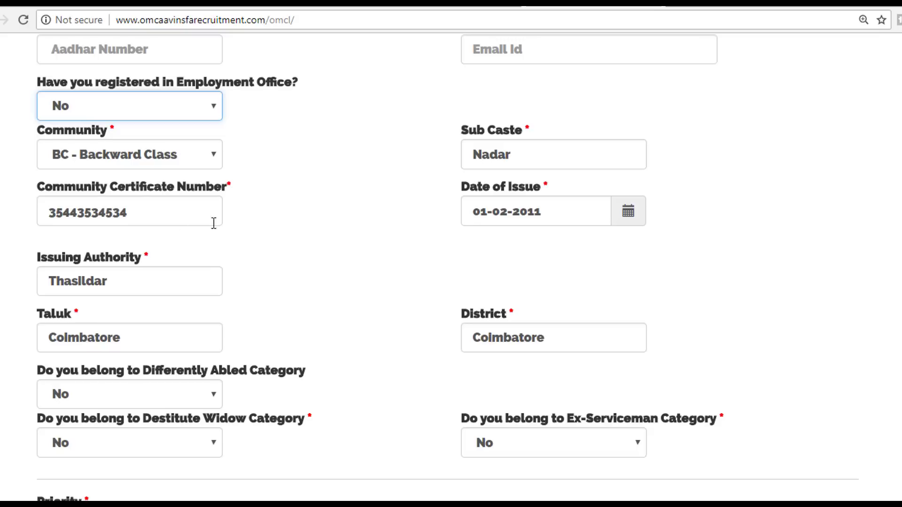
scroll(389, 215, "down", 1)
scroll(704, 158, "down", 1)
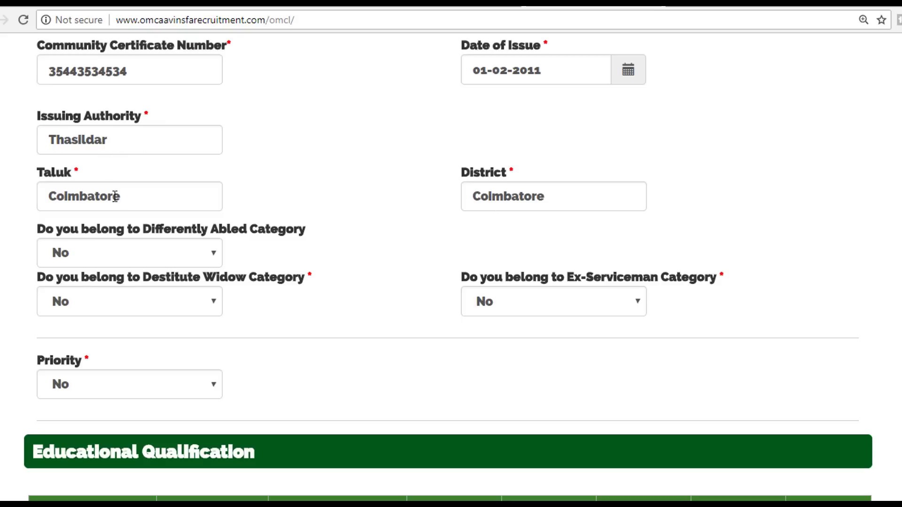
scroll(254, 264, "down", 1)
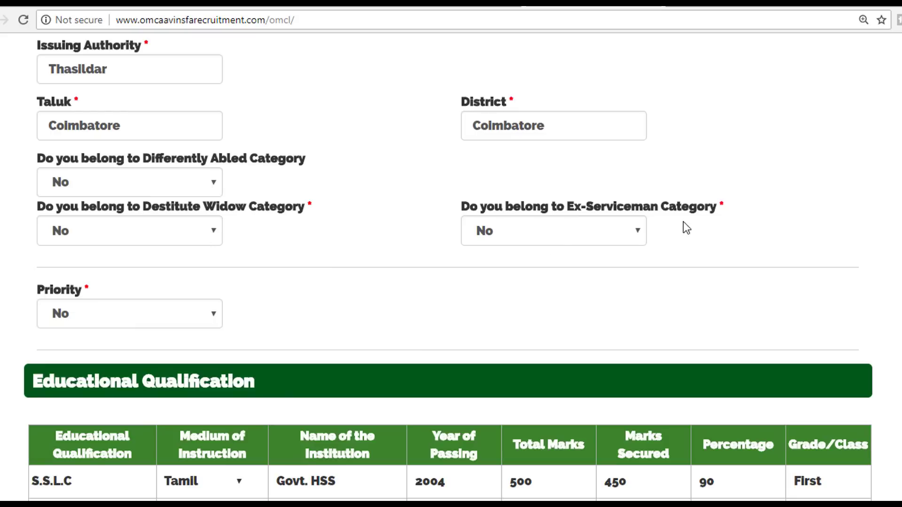
scroll(855, 229, "down", 3)
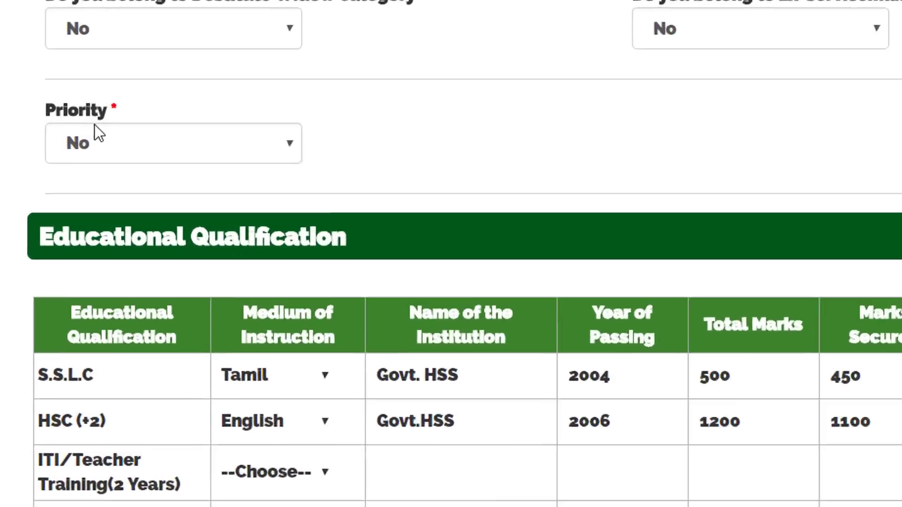
left_click(284, 147)
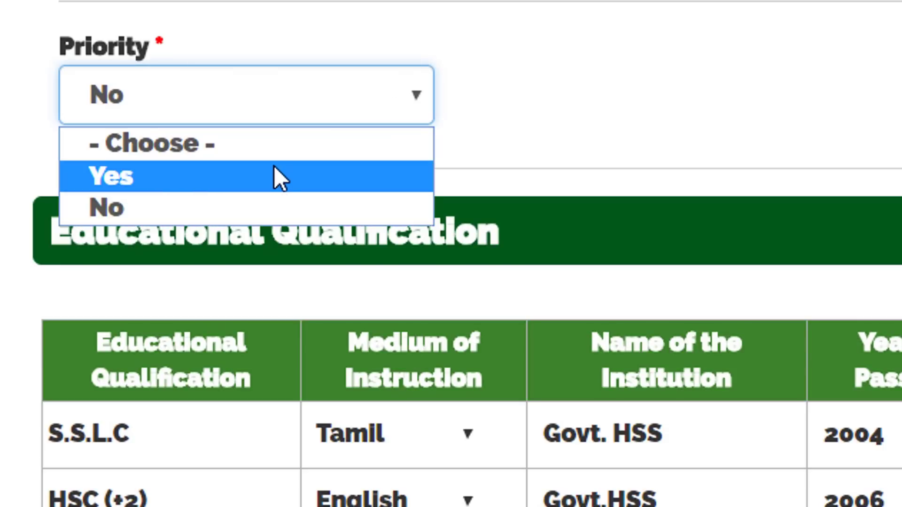
left_click(278, 177)
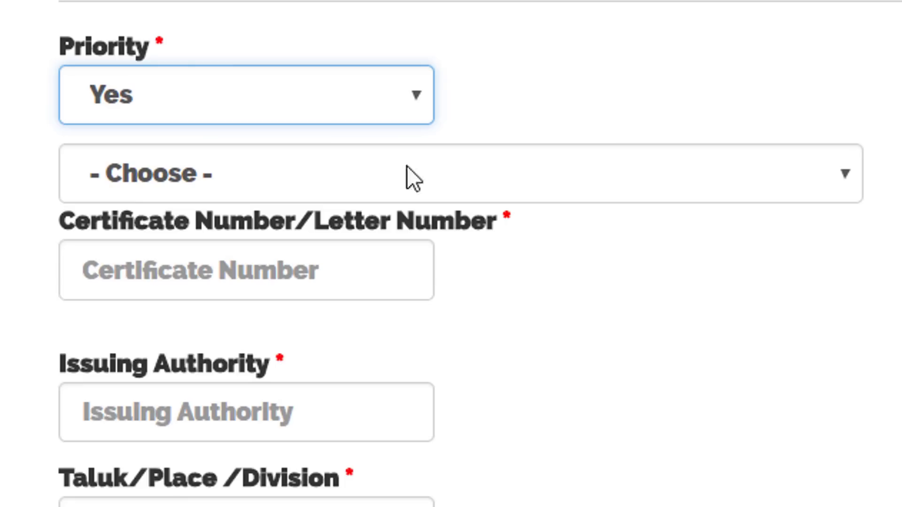
left_click(491, 165)
scroll(431, 451, "down", 3)
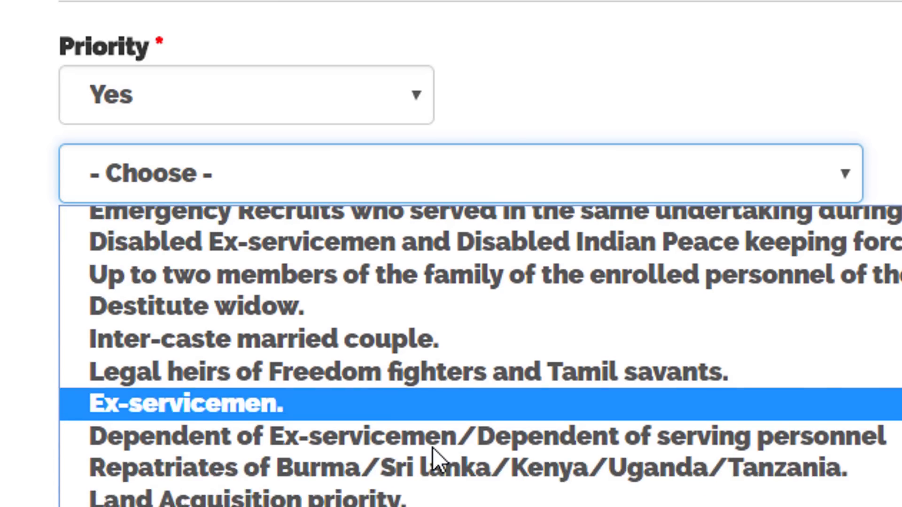
scroll(466, 301, "up", 2)
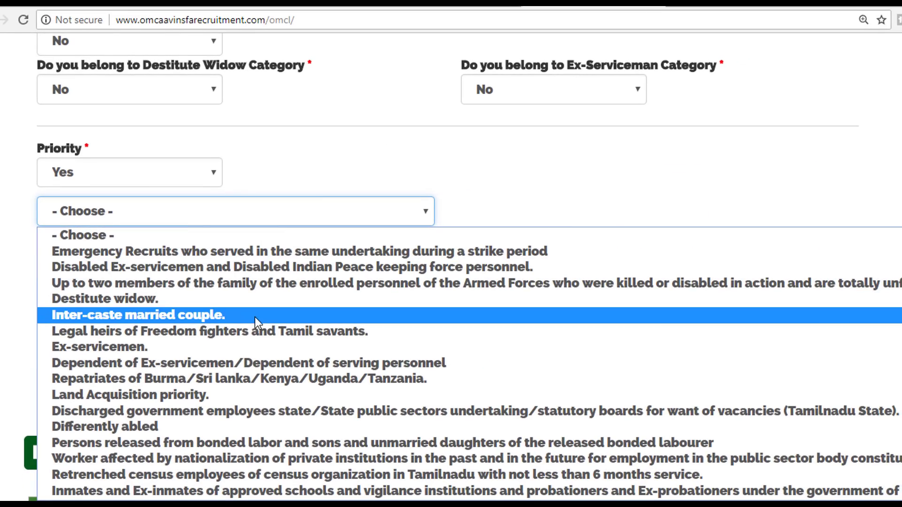
scroll(289, 327, "down", 2)
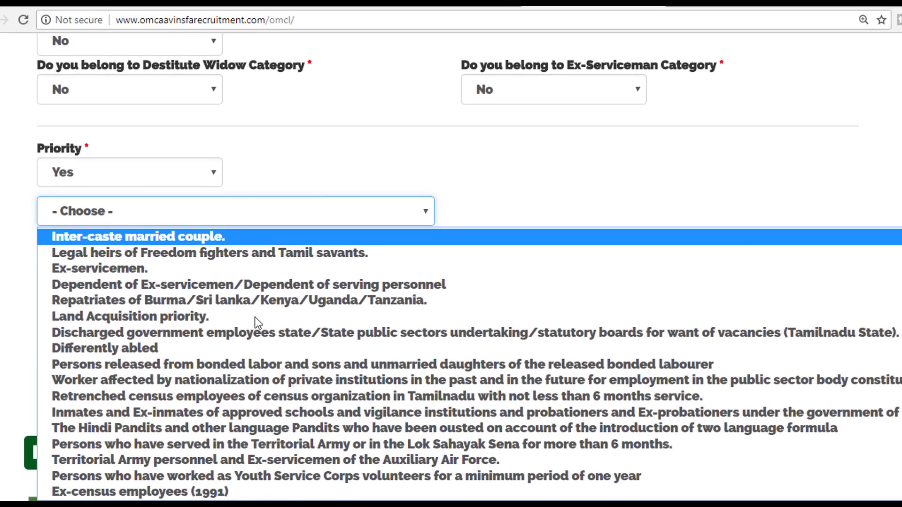
left_click(531, 153)
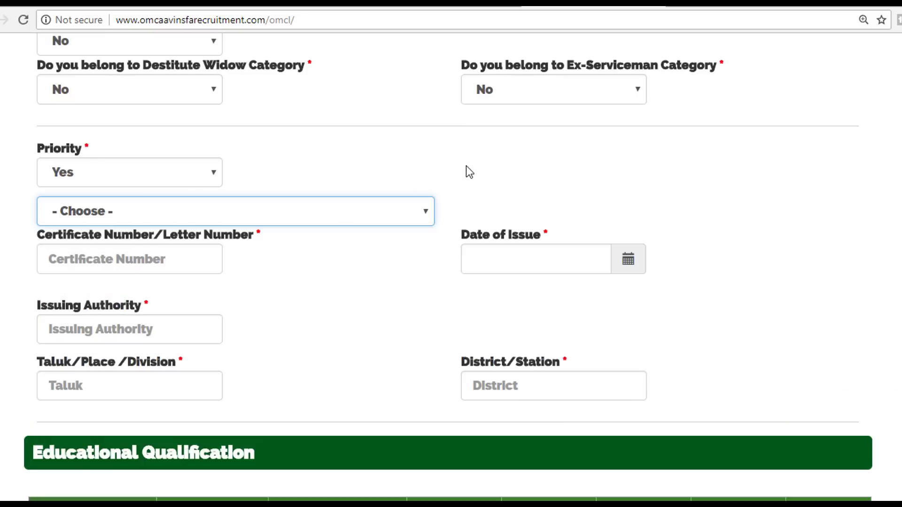
left_click(182, 251)
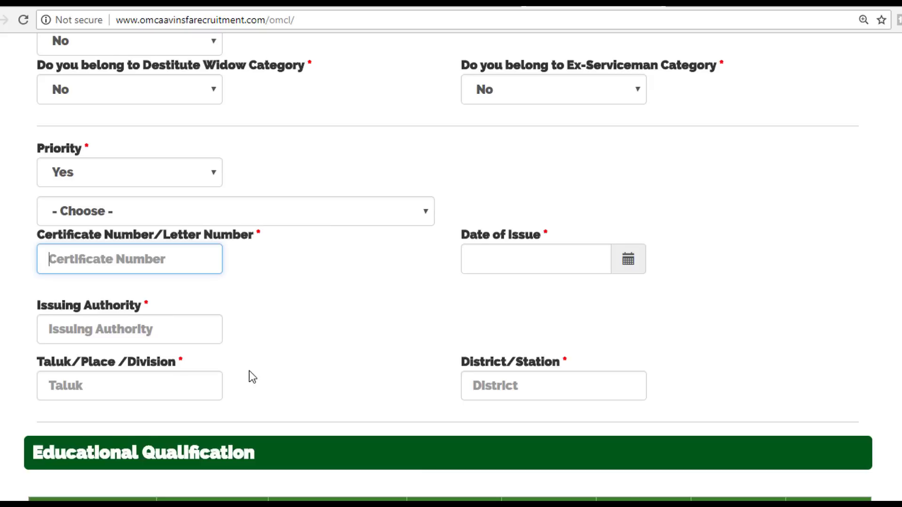
scroll(250, 374, "down", 3)
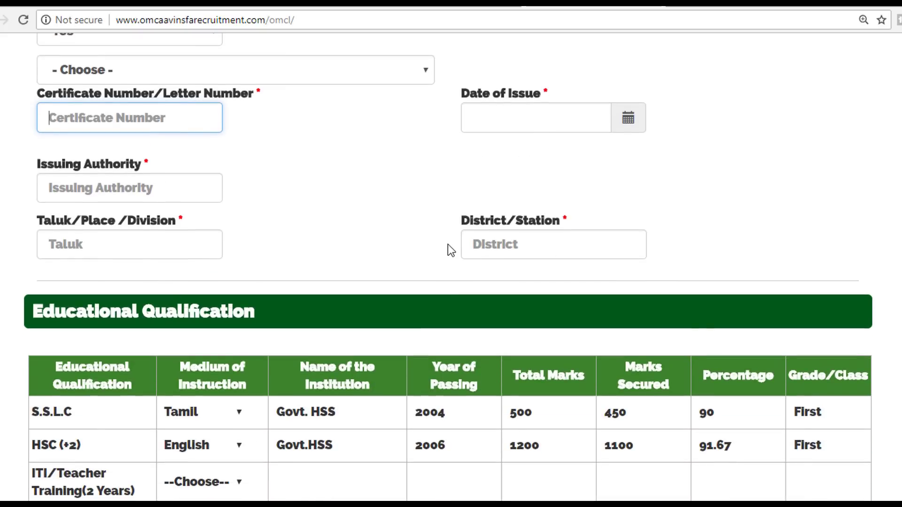
scroll(350, 244, "up", 2)
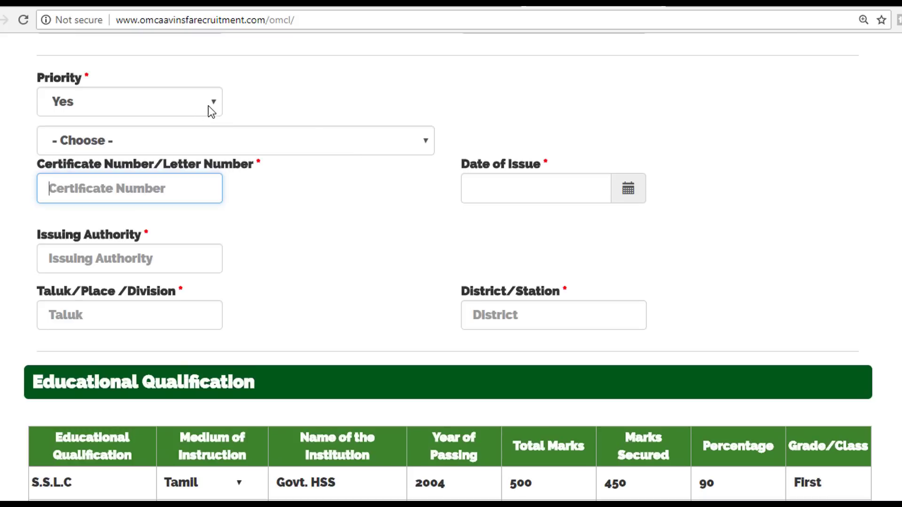
left_click(186, 104)
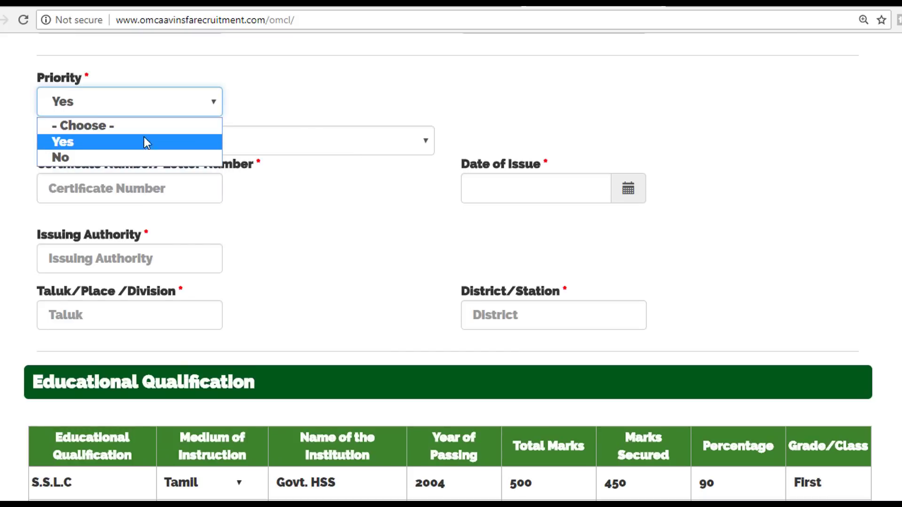
left_click(339, 81)
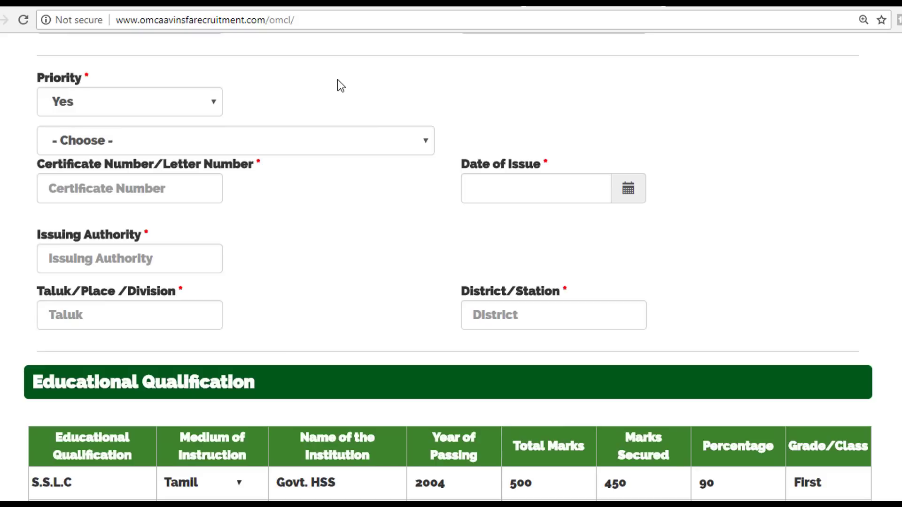
left_click(232, 134)
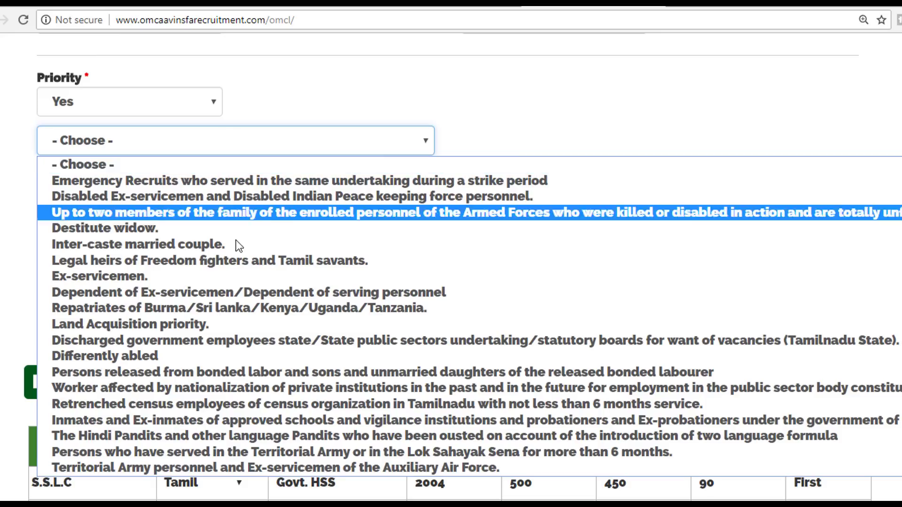
left_click(113, 101)
left_click(107, 159)
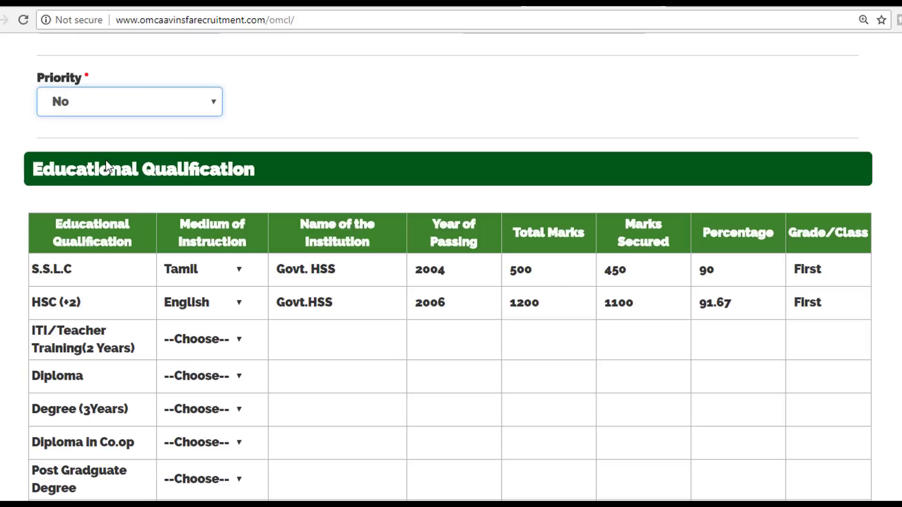
Step: Keep Tamil as the S.S.L.C medium and English as the HSC medium of instruction
scroll(247, 177, "down", 1)
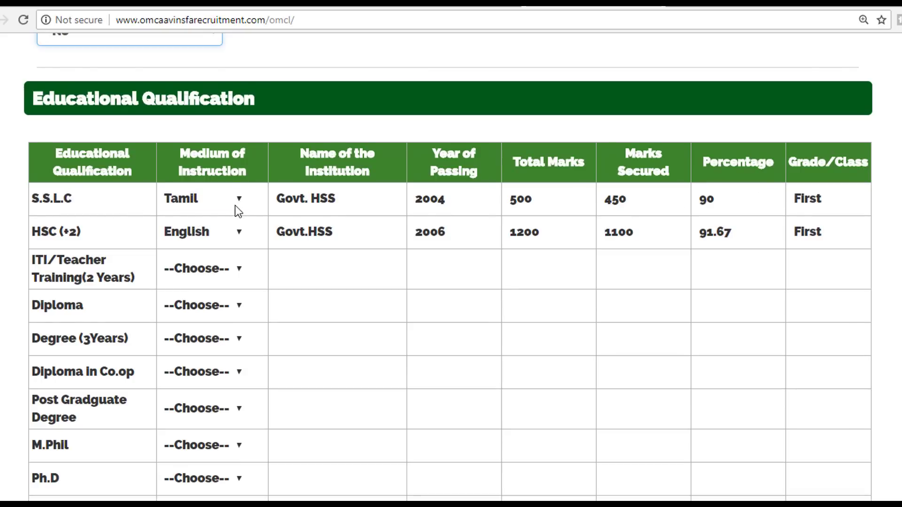
left_click(235, 205)
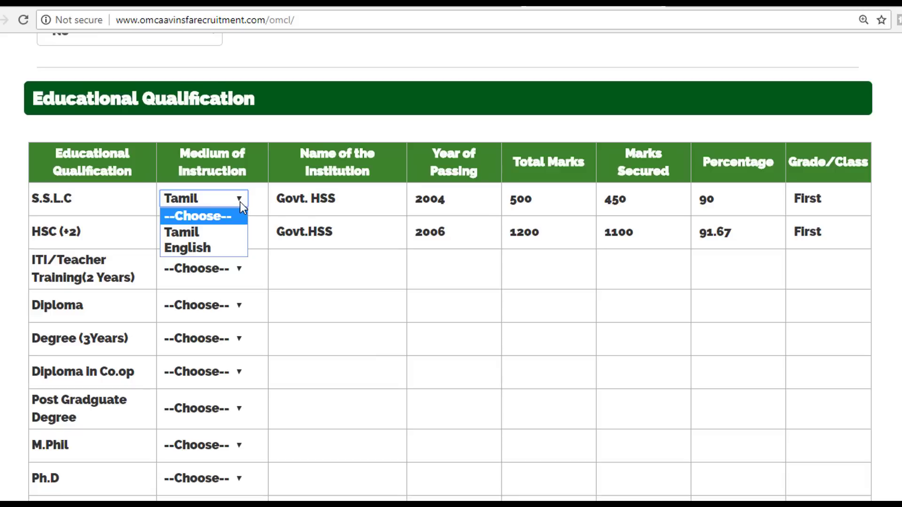
left_click(241, 202)
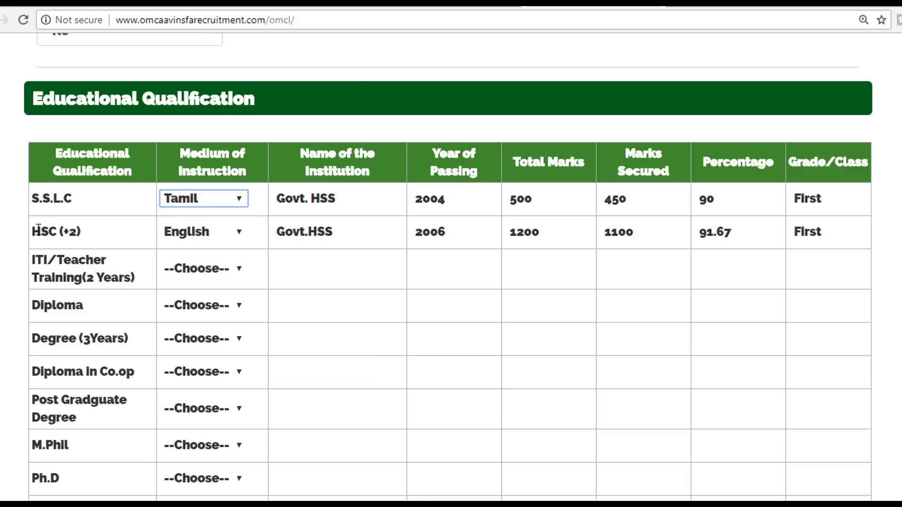
left_click(238, 233)
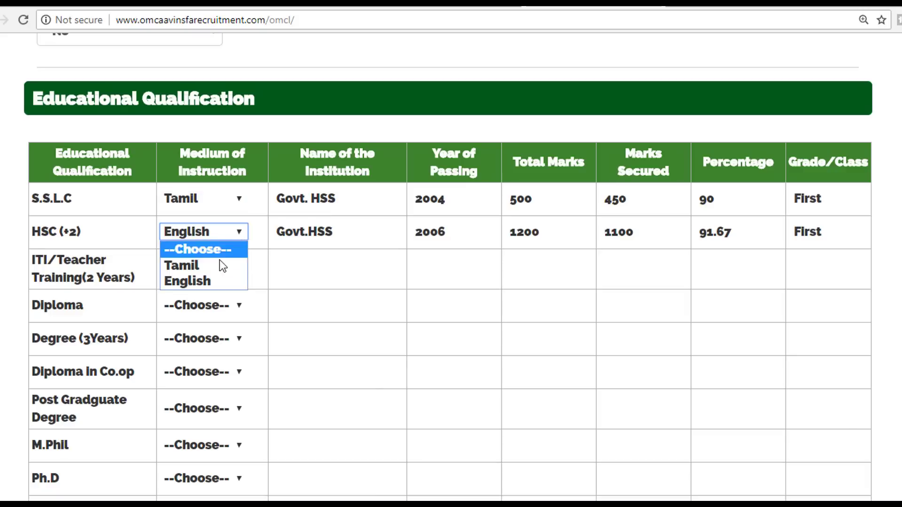
left_click(342, 232)
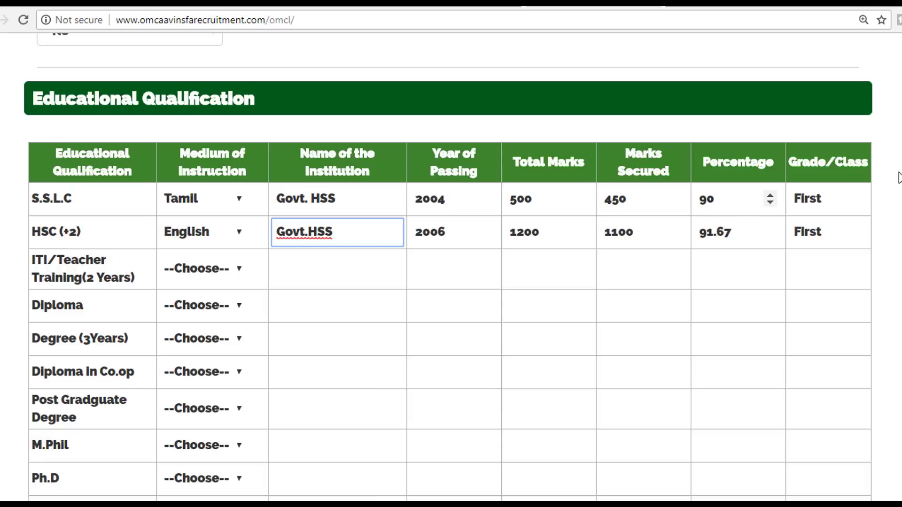
Step: Leave the ITI/Teacher Training medium unset and move down to the Federation Unit section
scroll(842, 235, "down", 1)
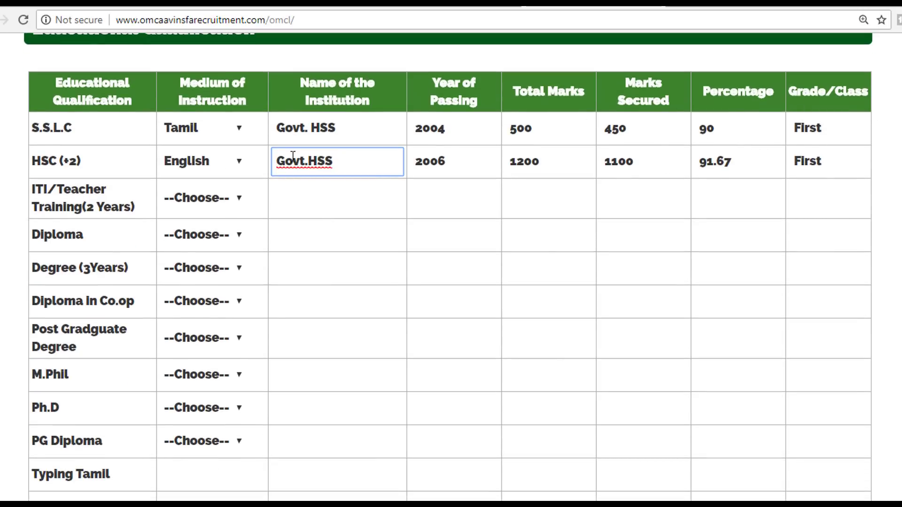
left_click(239, 198)
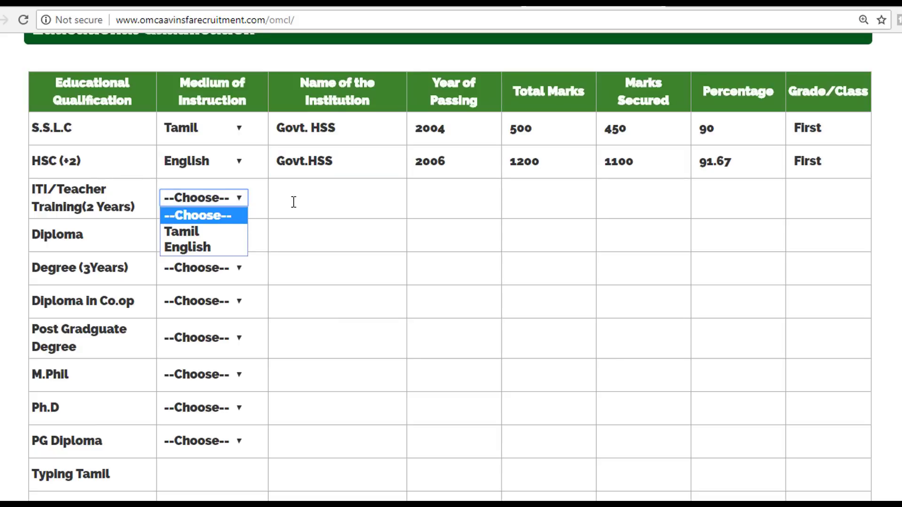
left_click(322, 202)
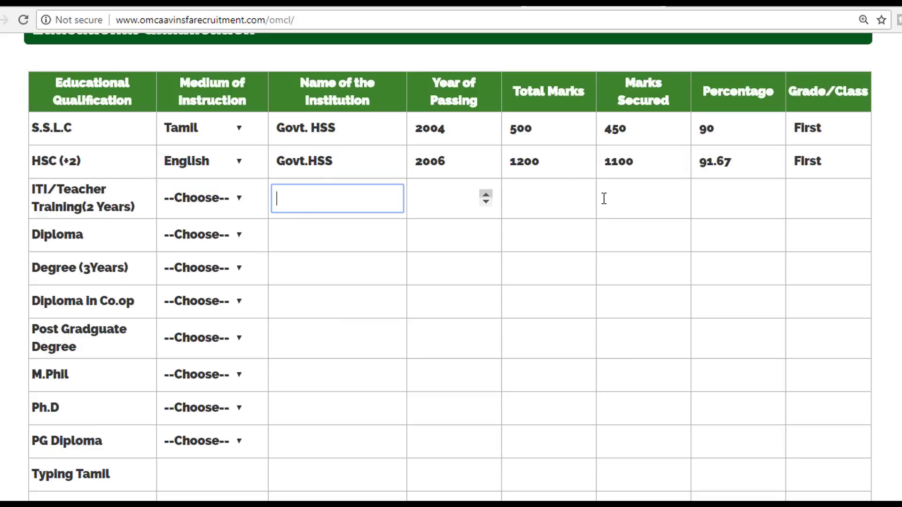
scroll(115, 196, "down", 6)
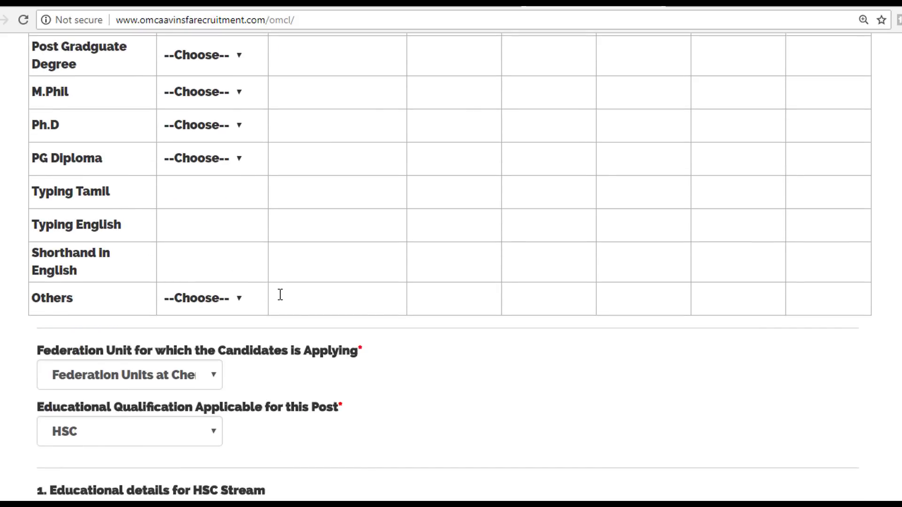
scroll(280, 295, "down", 3)
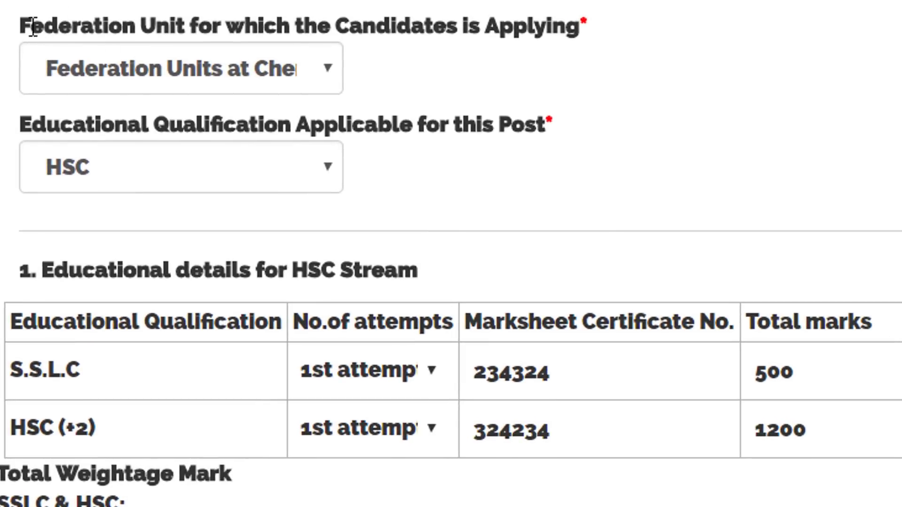
left_click(299, 67)
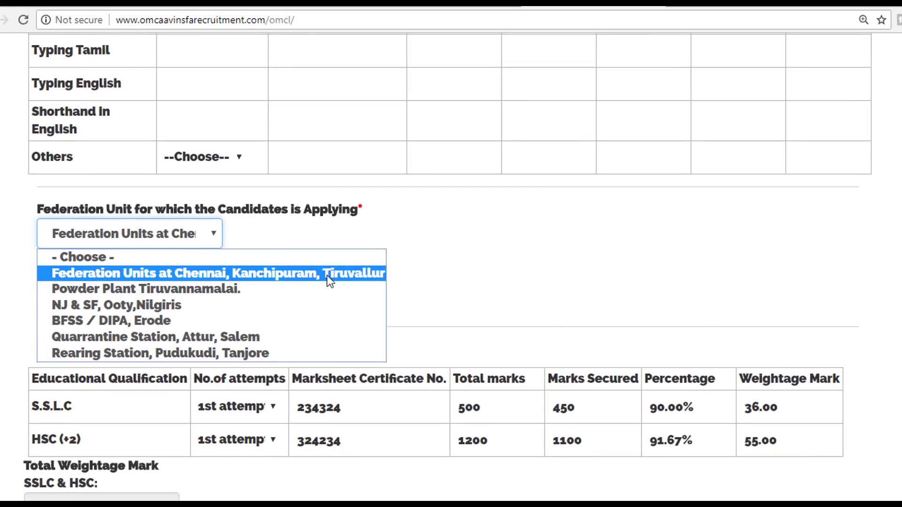
left_click(327, 275)
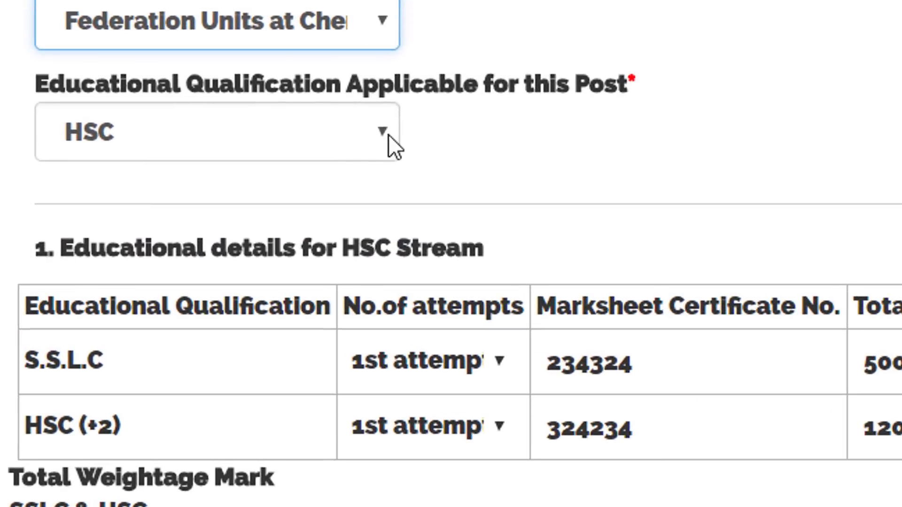
left_click(369, 139)
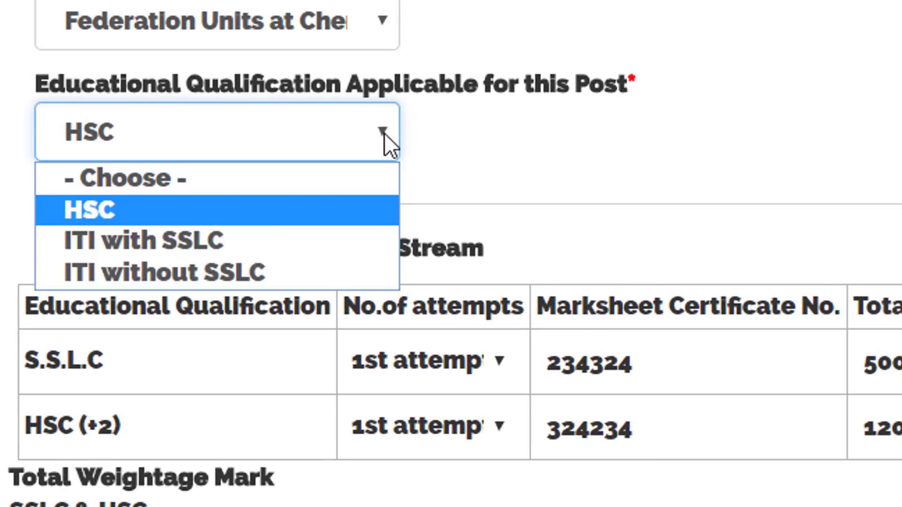
left_click(253, 212)
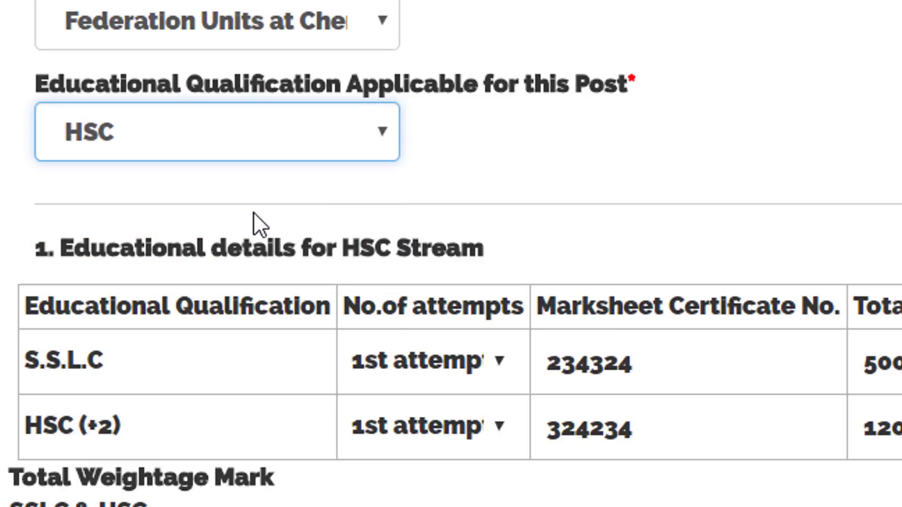
left_click(381, 113)
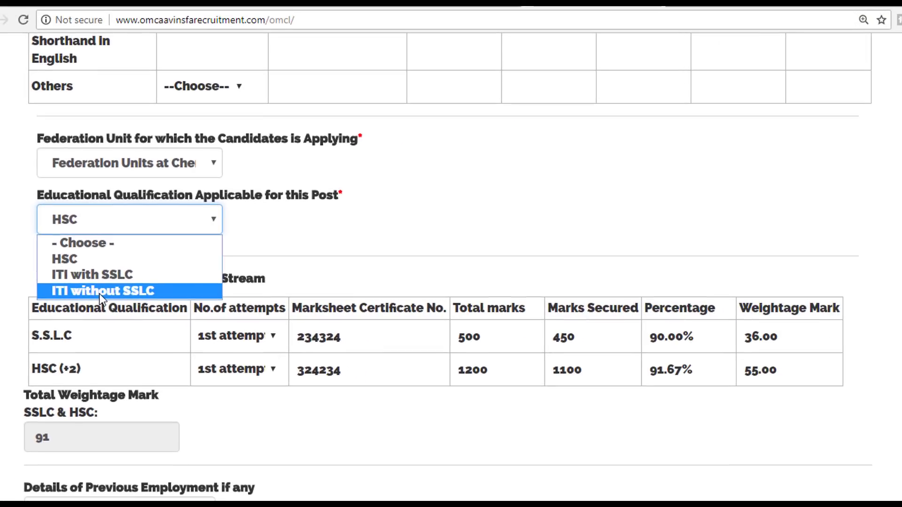
left_click(270, 277)
scroll(326, 257, "down", 1)
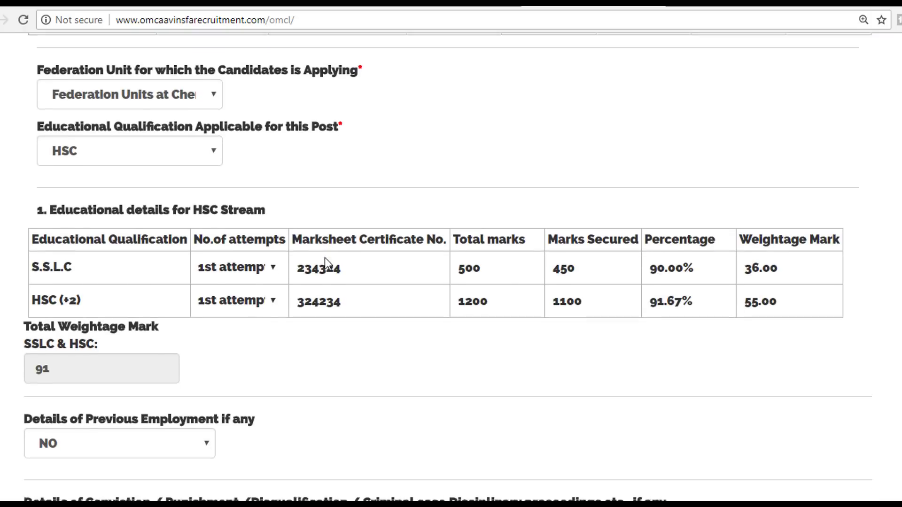
left_click(326, 264)
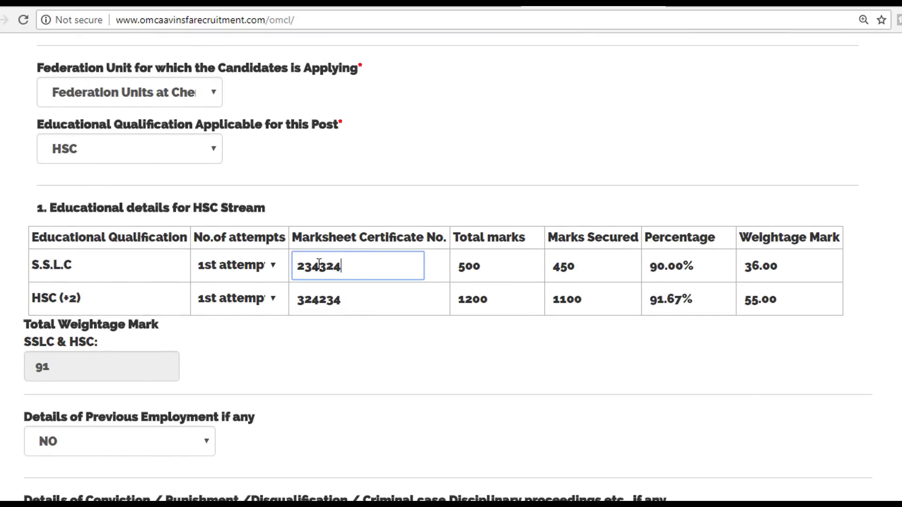
left_click_drag(341, 265, 289, 268)
left_click(275, 264)
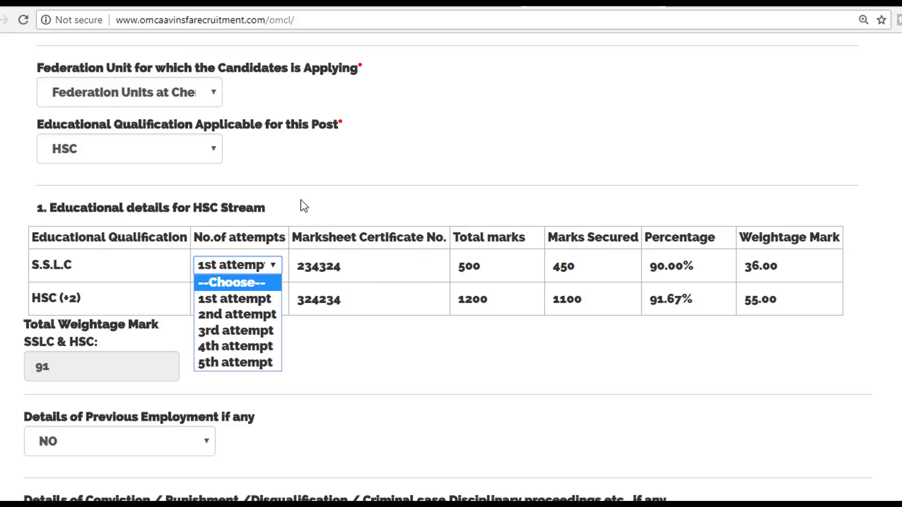
left_click(301, 210)
left_click(273, 265)
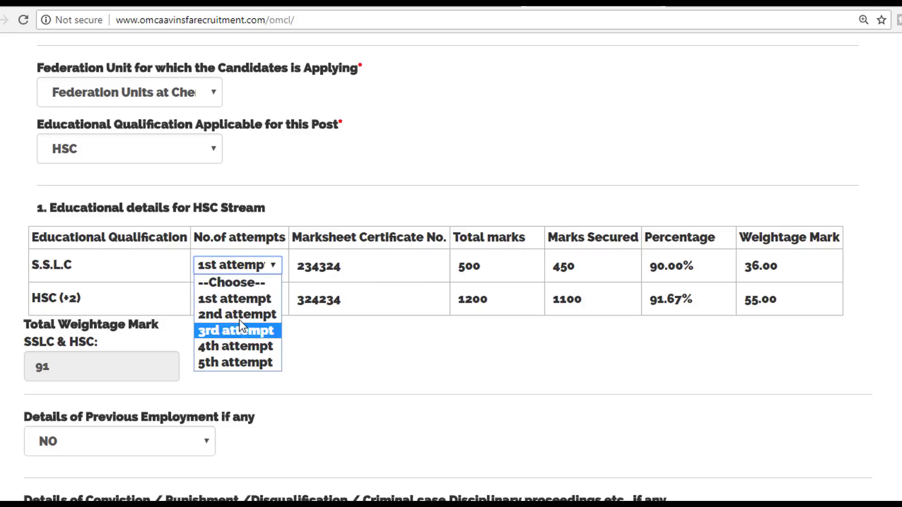
left_click(397, 265)
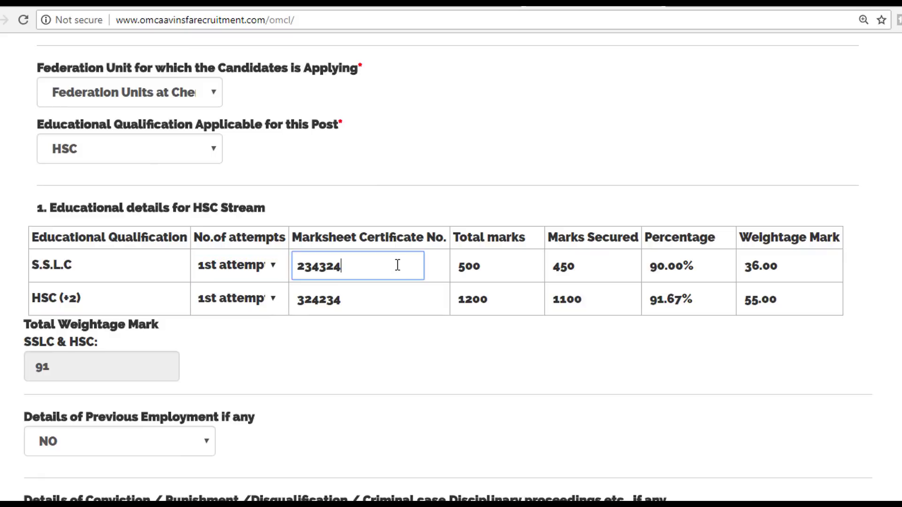
left_click(500, 262)
left_click(598, 265)
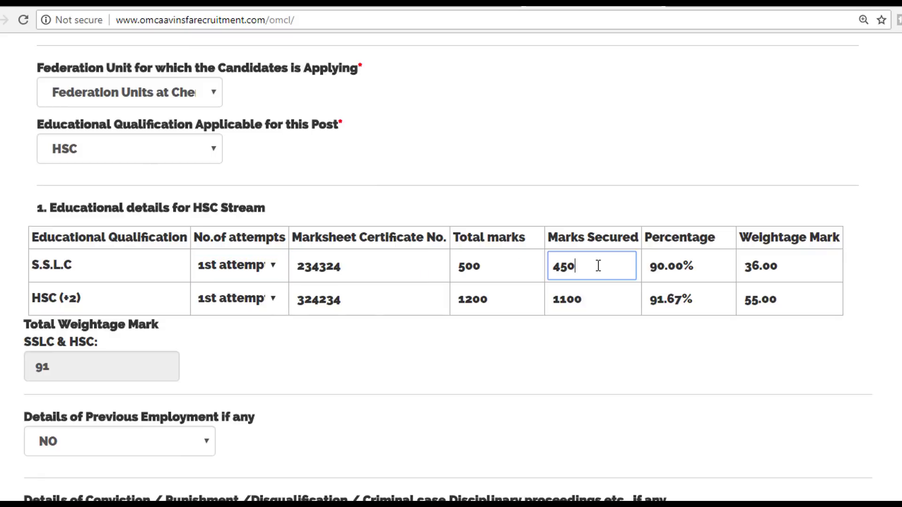
left_click(683, 261)
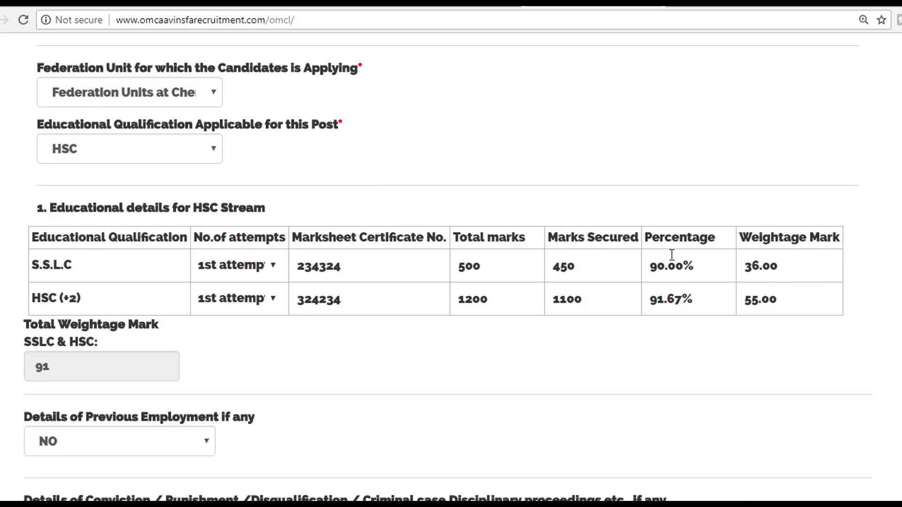
scroll(641, 302, "up", 12)
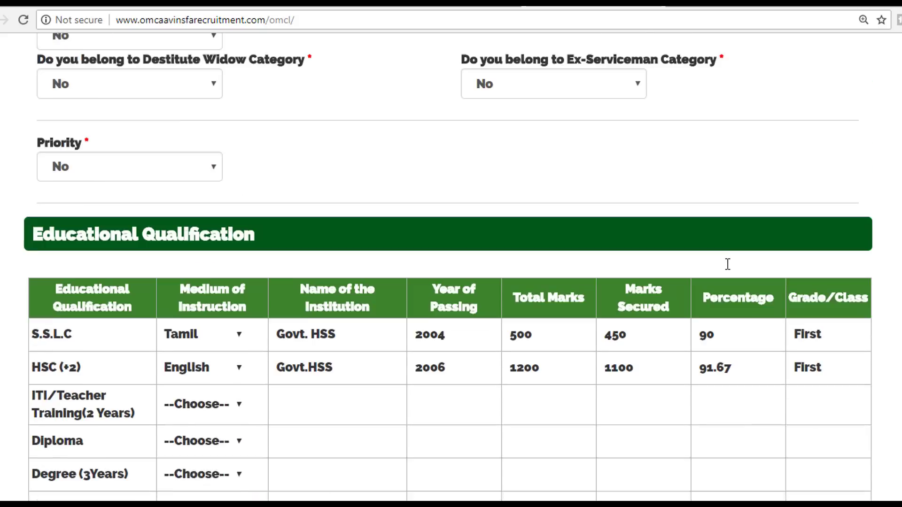
scroll(728, 360, "down", 12)
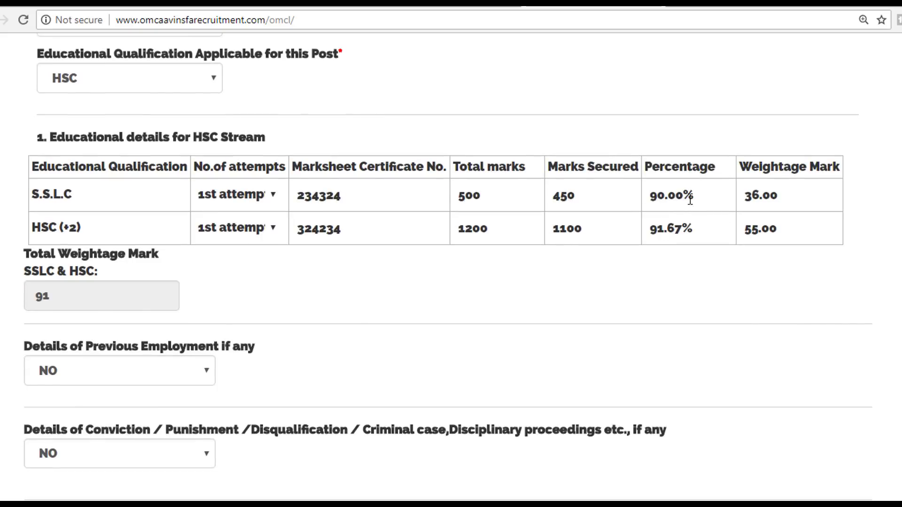
scroll(515, 127, "up", 12)
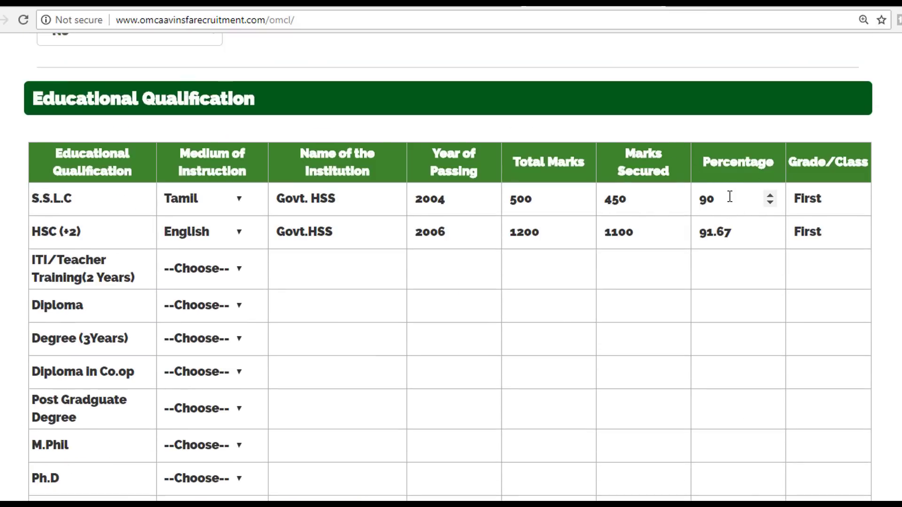
scroll(733, 256, "down", 12)
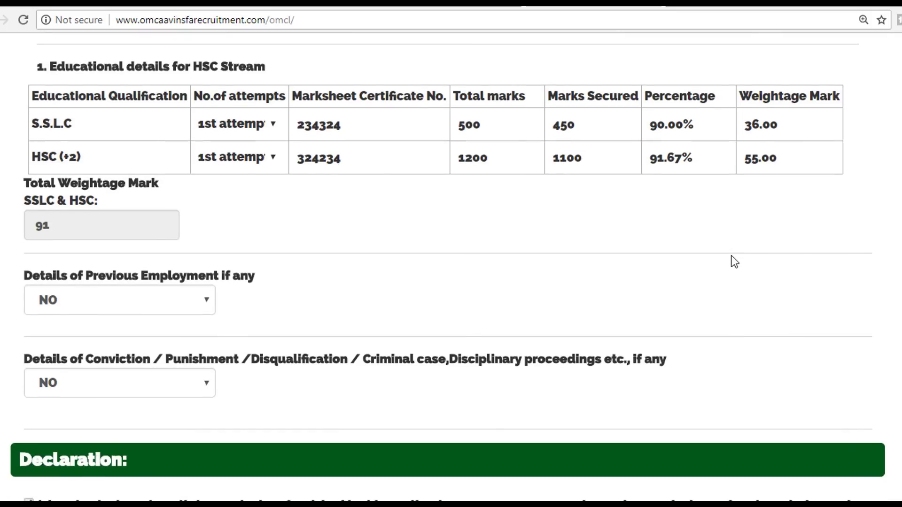
left_click(271, 159)
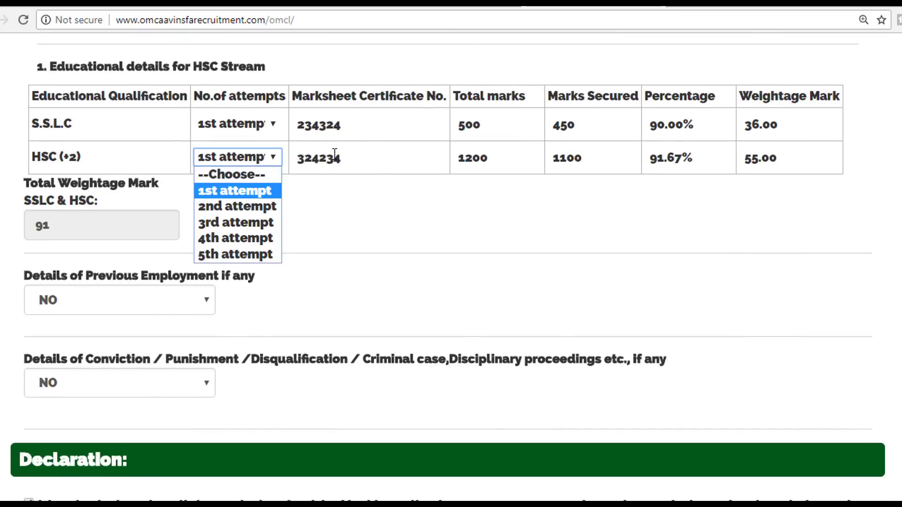
left_click(356, 155)
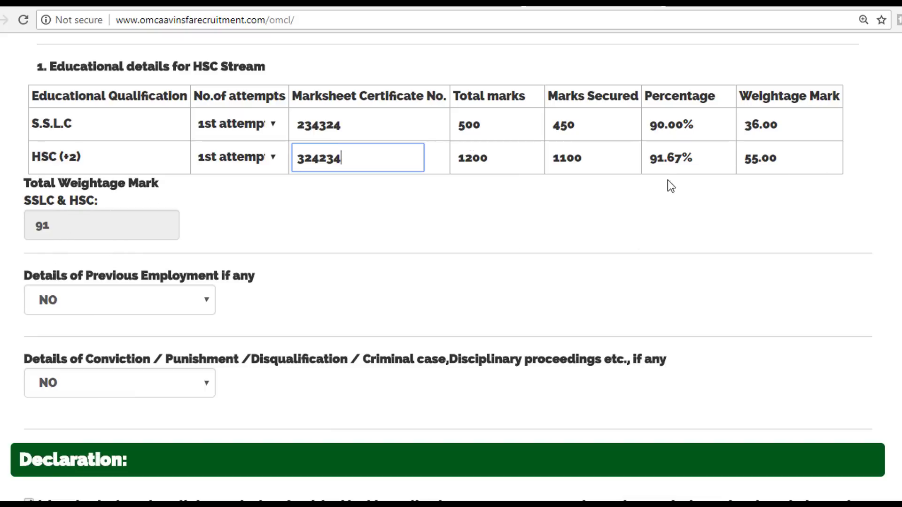
left_click_drag(36, 226, 52, 227)
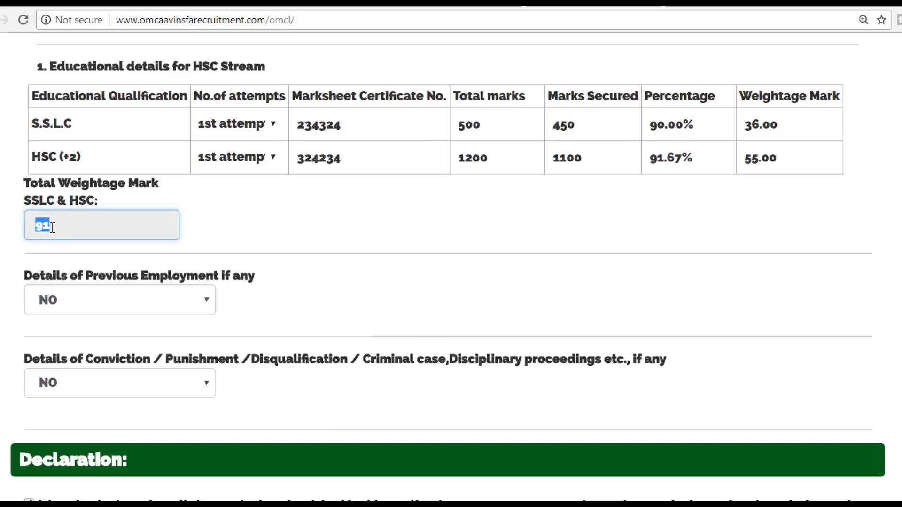
left_click(54, 228)
scroll(234, 238, "down", 3)
left_click(210, 158)
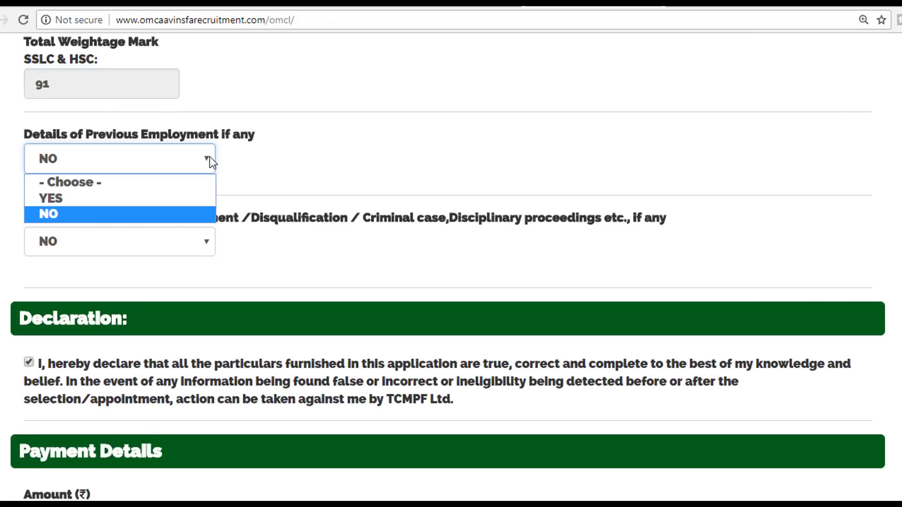
left_click(117, 203)
left_click(124, 291)
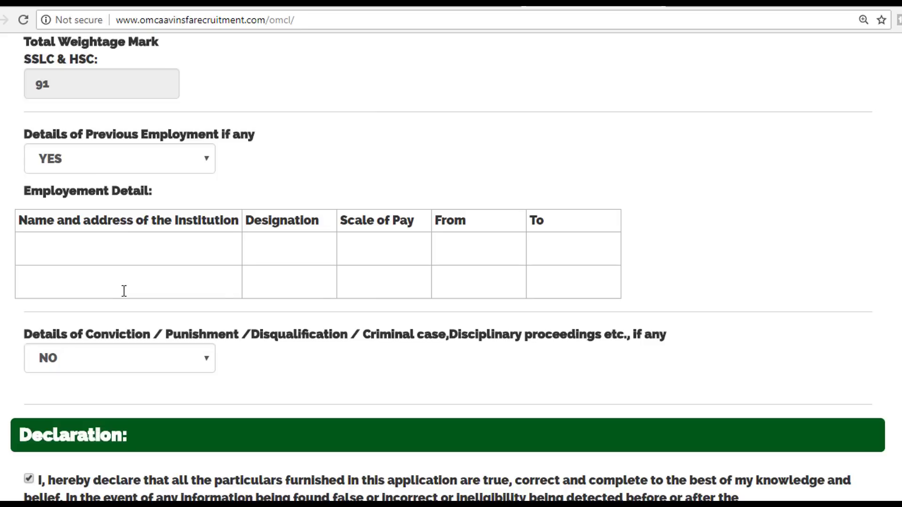
left_click(169, 165)
left_click(120, 212)
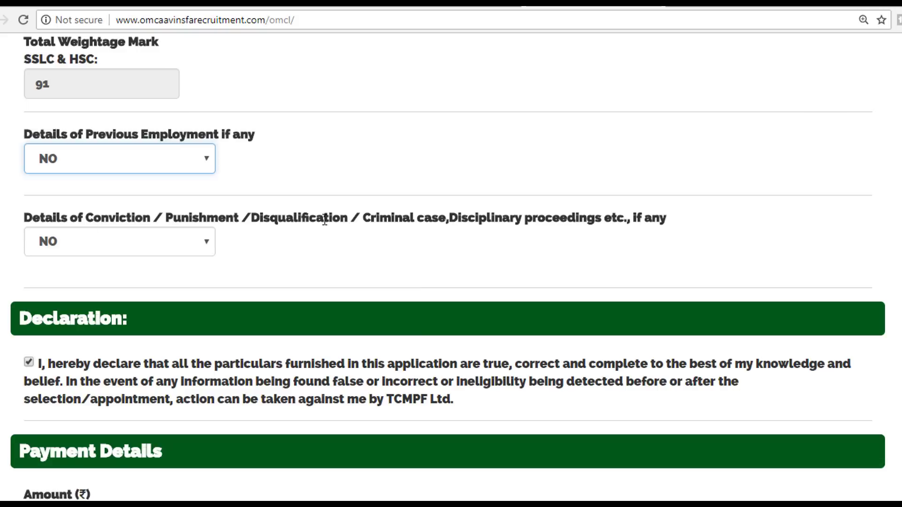
left_click(173, 236)
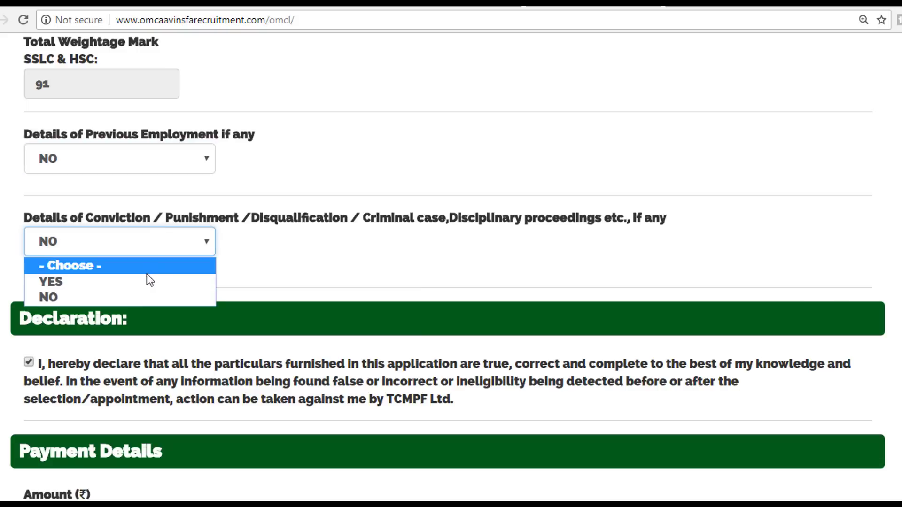
left_click(147, 279)
left_click(156, 246)
left_click(89, 298)
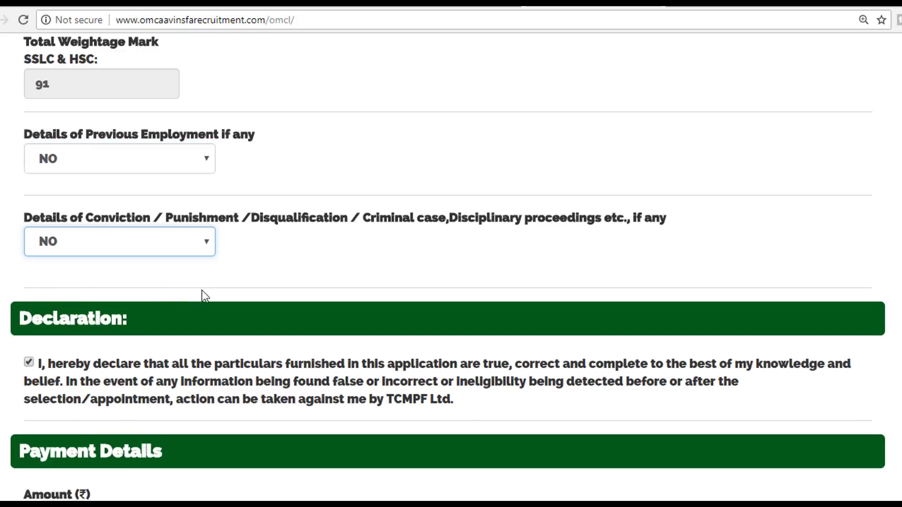
scroll(234, 294, "down", 3)
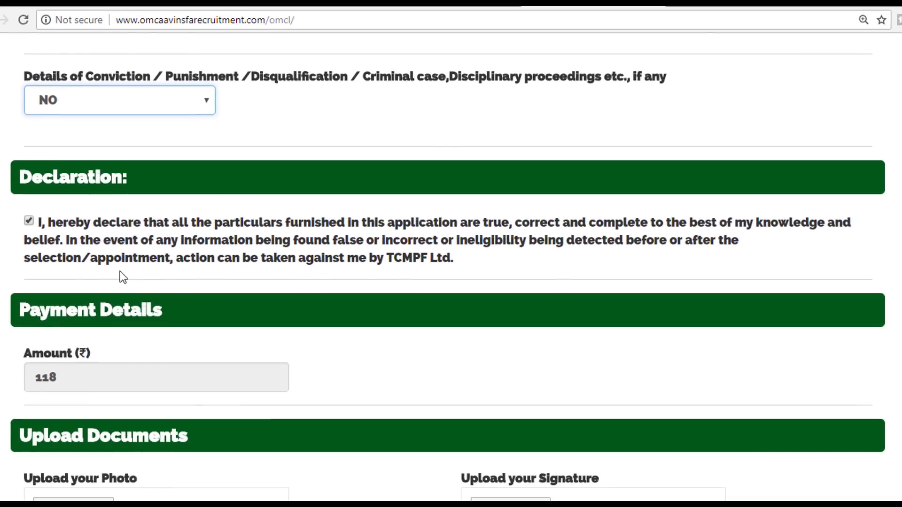
scroll(120, 272, "down", 3)
left_click(29, 79)
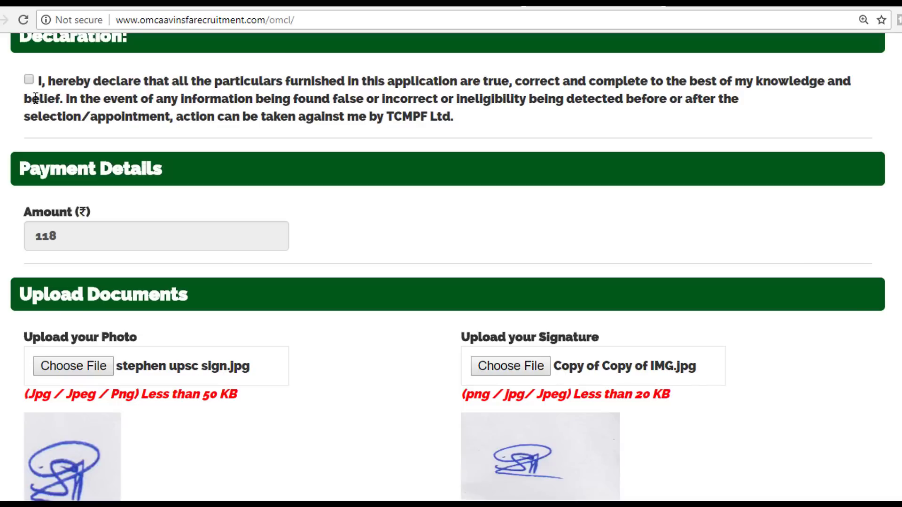
left_click(30, 80)
scroll(71, 248, "down", 3)
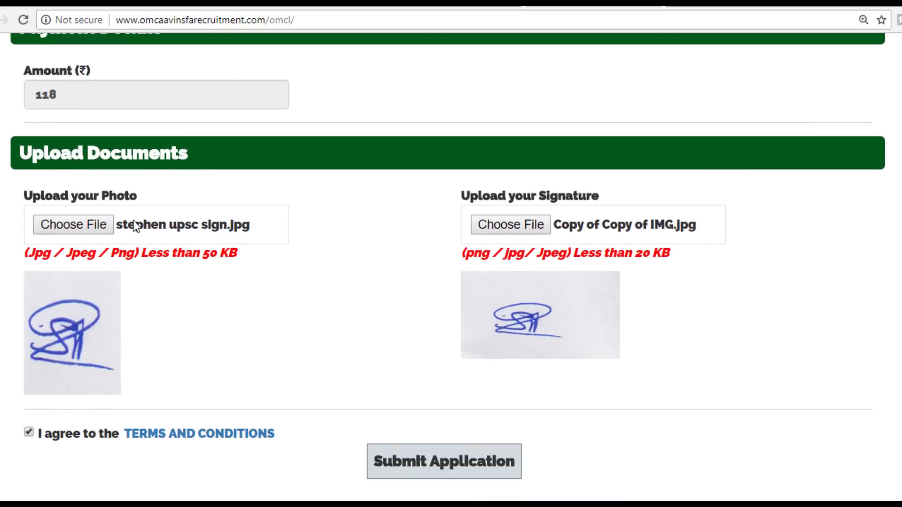
scroll(136, 225, "up", 1)
scroll(102, 260, "down", 3)
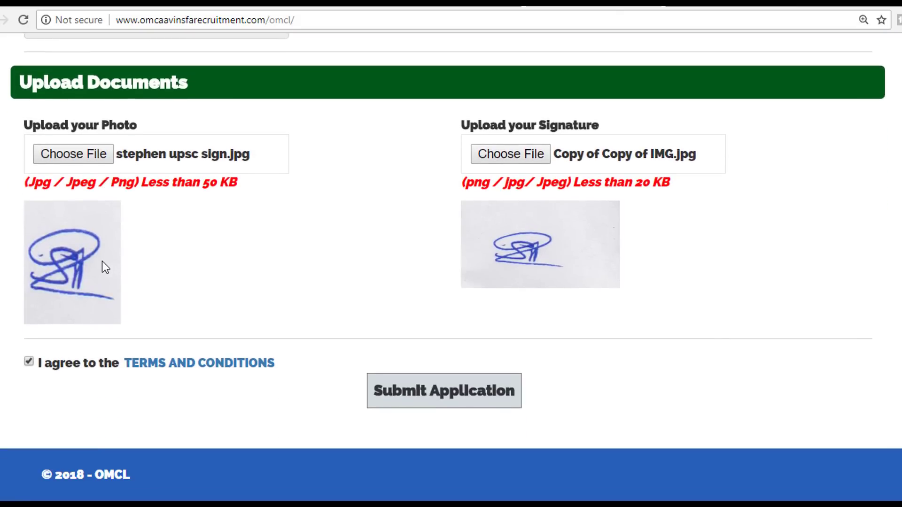
left_click(89, 156)
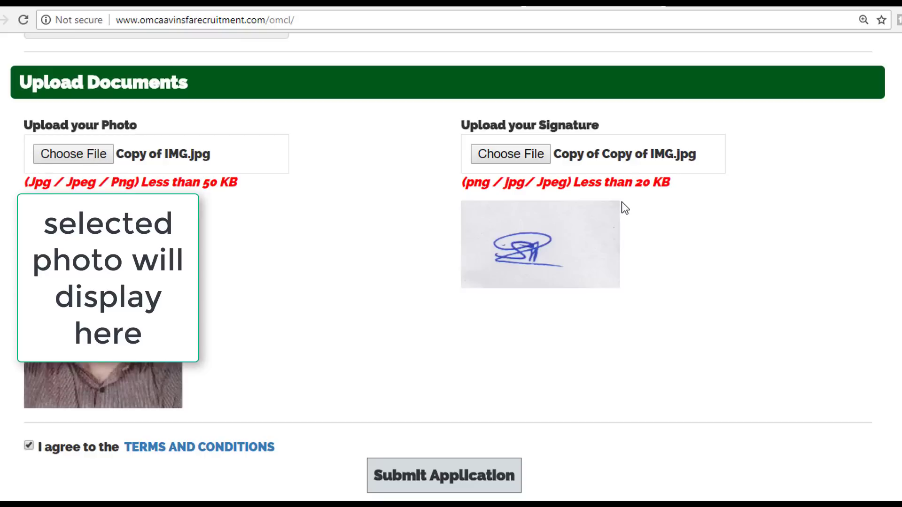
left_click(538, 154)
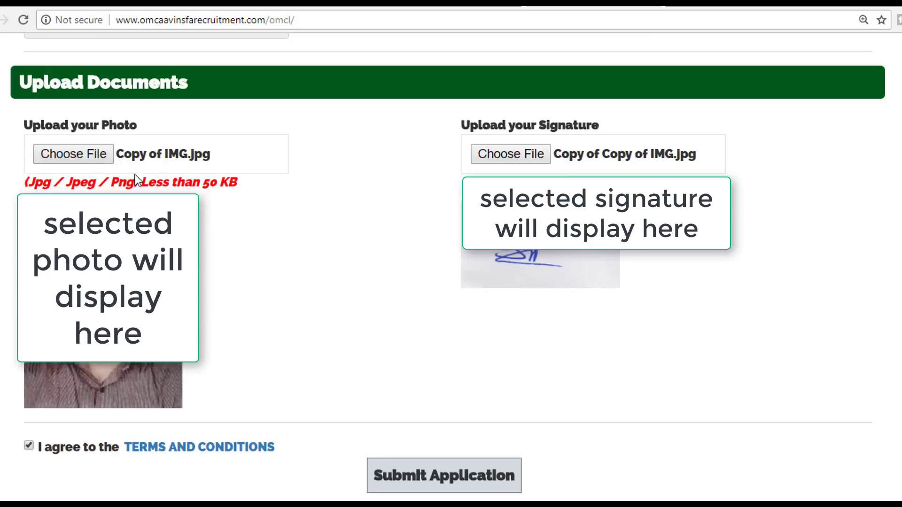
left_click_drag(34, 182, 232, 190)
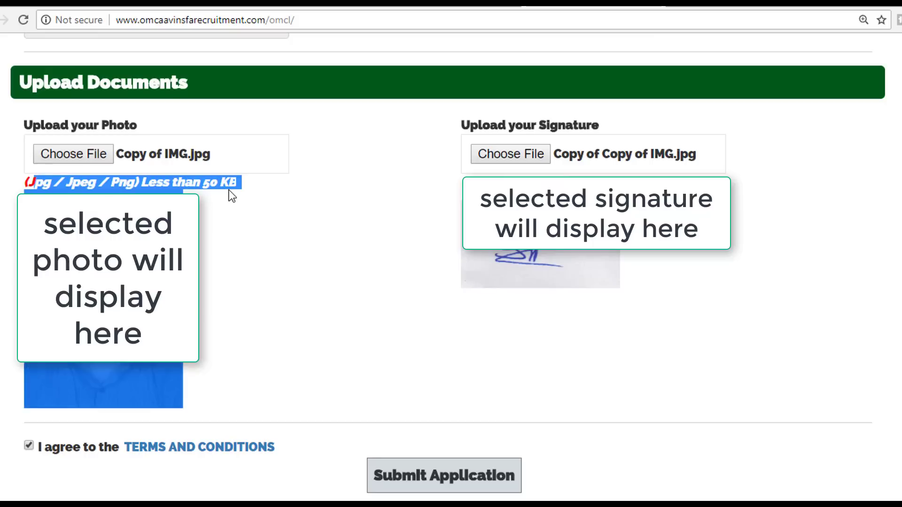
left_click(240, 183)
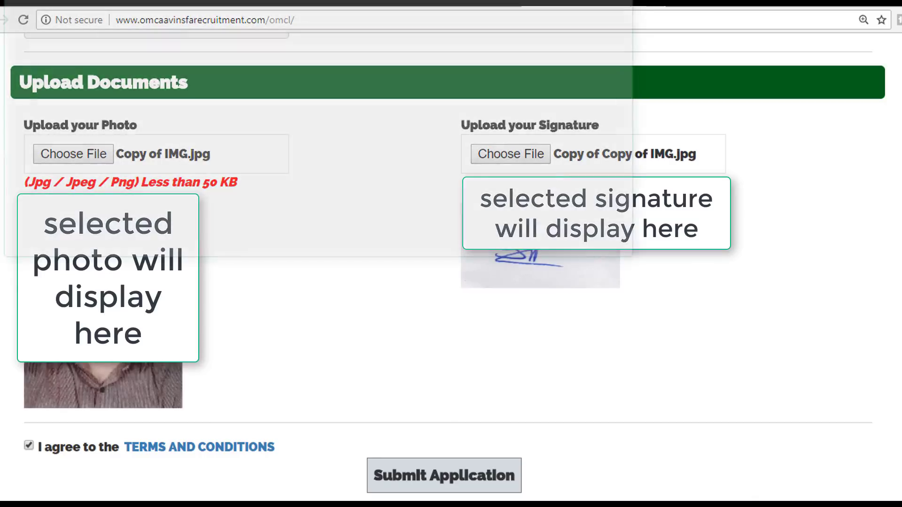
scroll(266, 388, "down", 1)
left_click(298, 365)
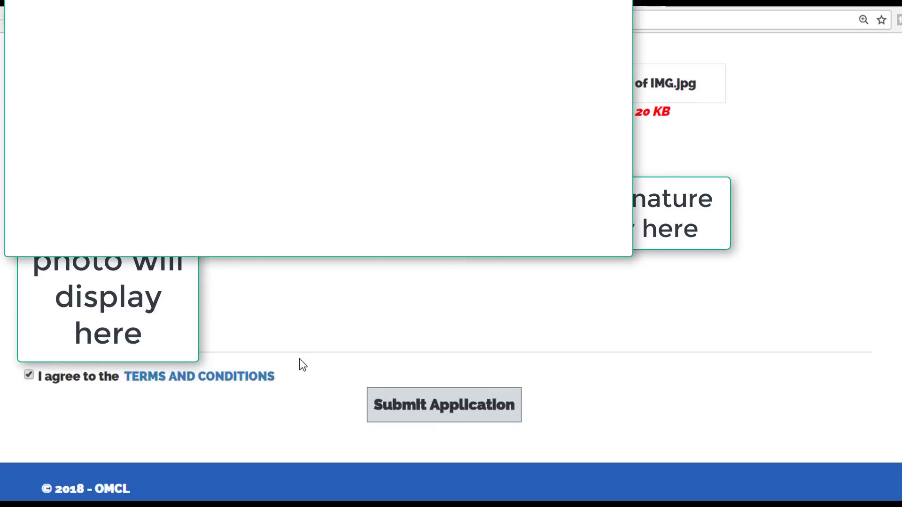
scroll(298, 364, "up", 1)
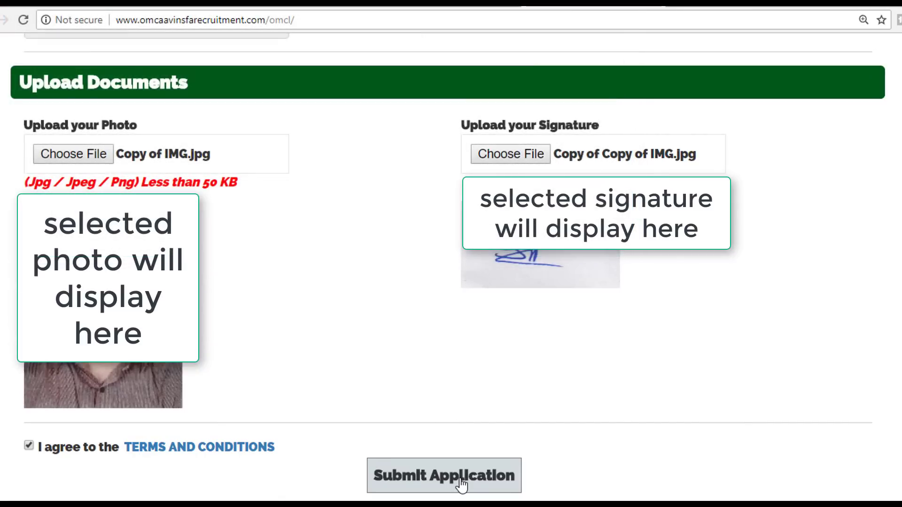
Step: Submit the Senior Factory Assistant application and confirm it in the Confirm? dialog
left_click(462, 484)
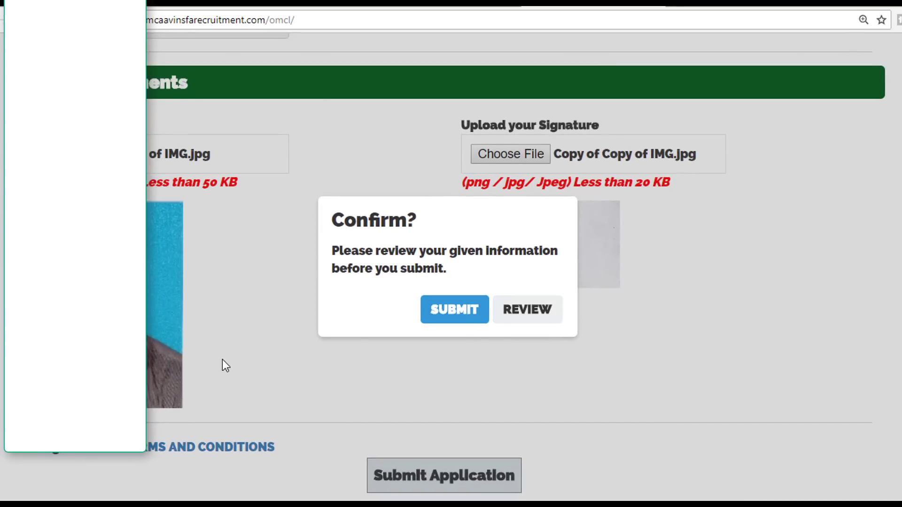
left_click(455, 311)
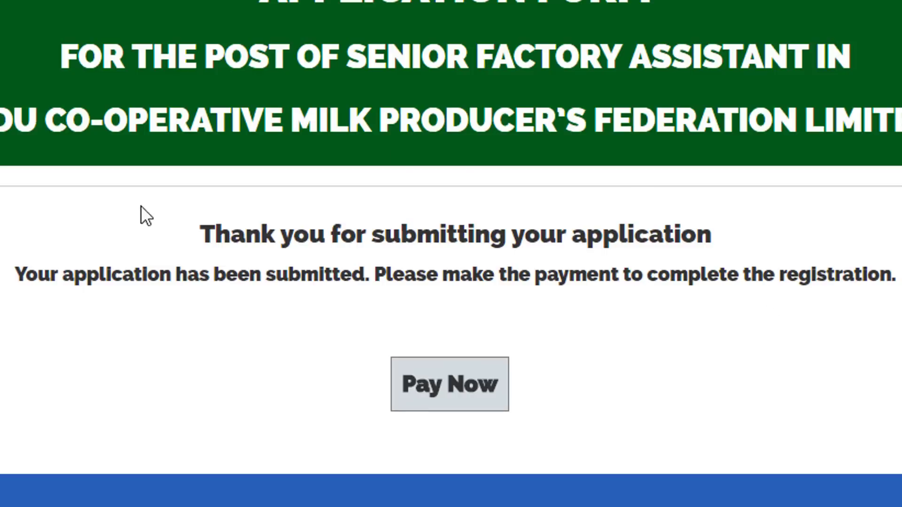
Step: Open the ₹118 Citrus payment page and enter the applicant's contact e-mail address
left_click(455, 386)
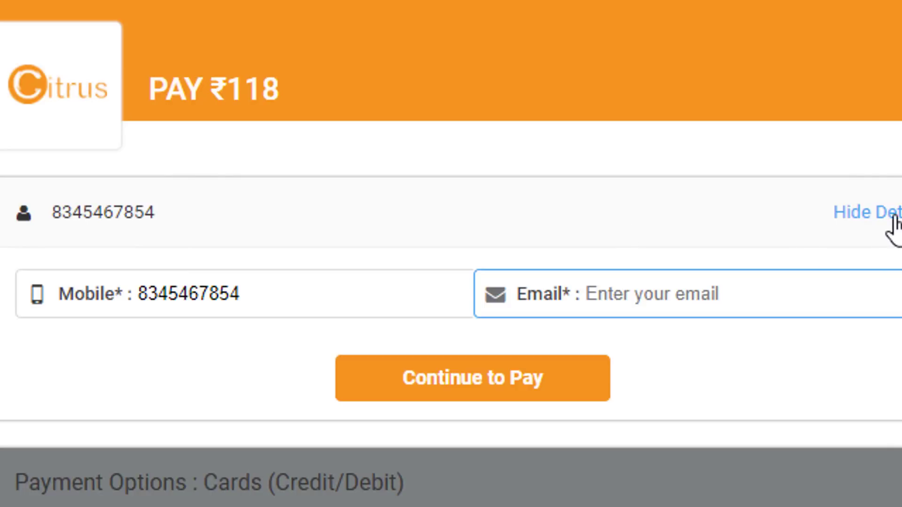
left_click(626, 295)
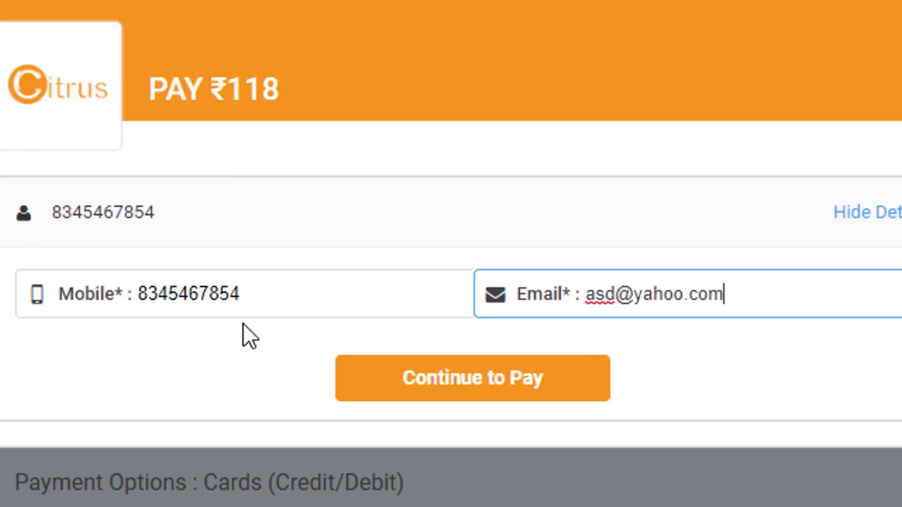
key("Return")
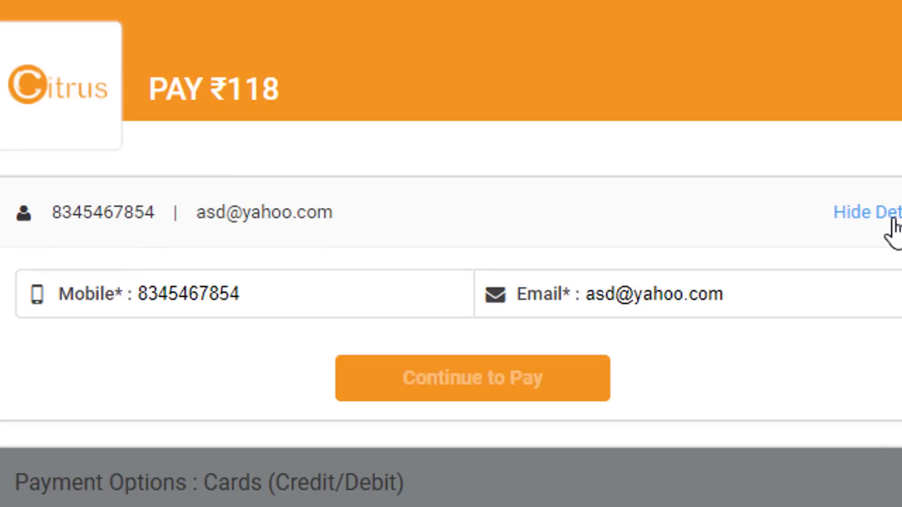
left_click(893, 219)
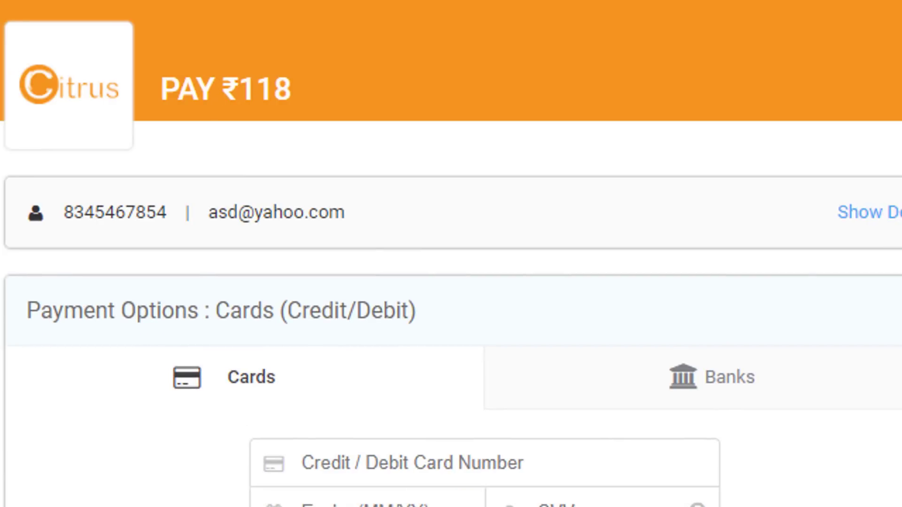
left_click(894, 221)
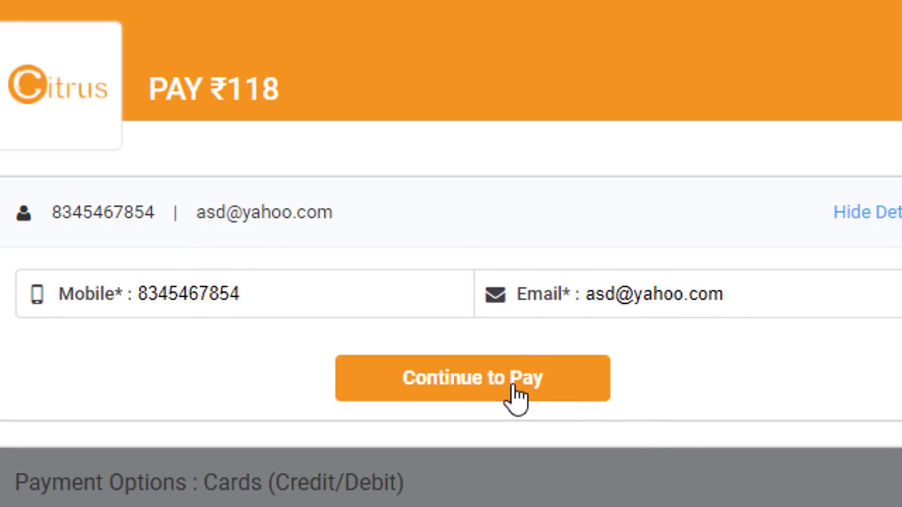
Step: Continue to the Cards (Credit/Debit) form and step through card number, expiry, CVV and name fields
scroll(513, 387, "down", 3)
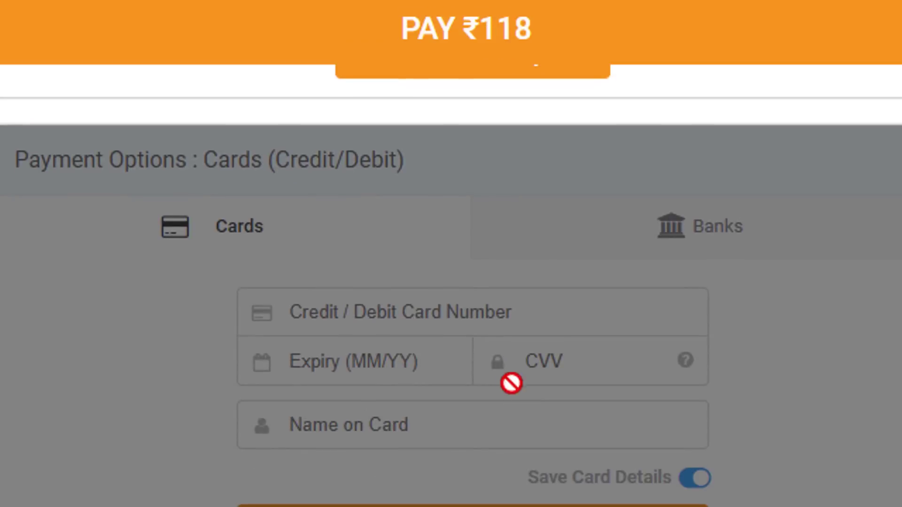
scroll(513, 387, "up", 3)
left_click(480, 254)
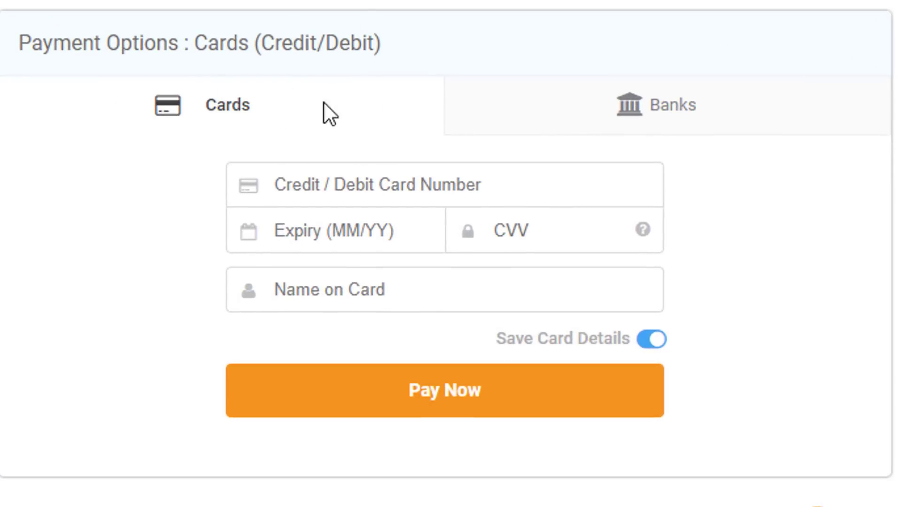
left_click(324, 188)
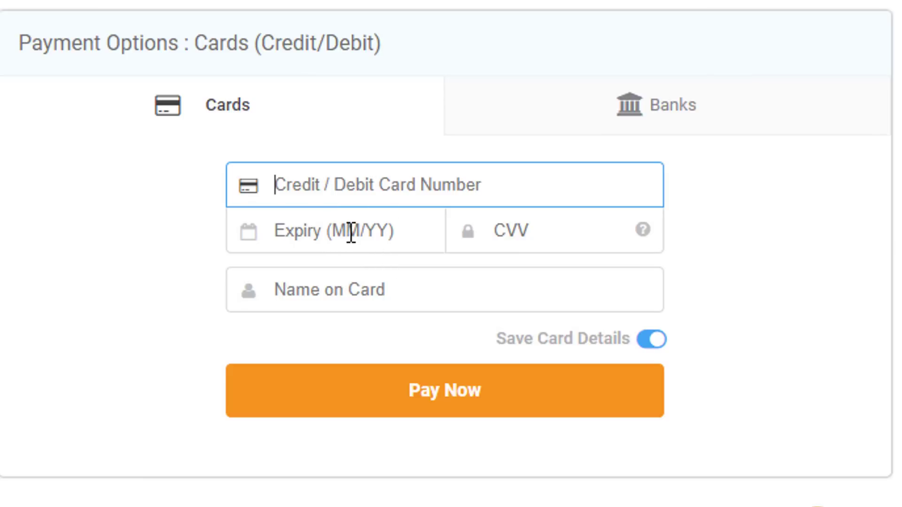
left_click(404, 250)
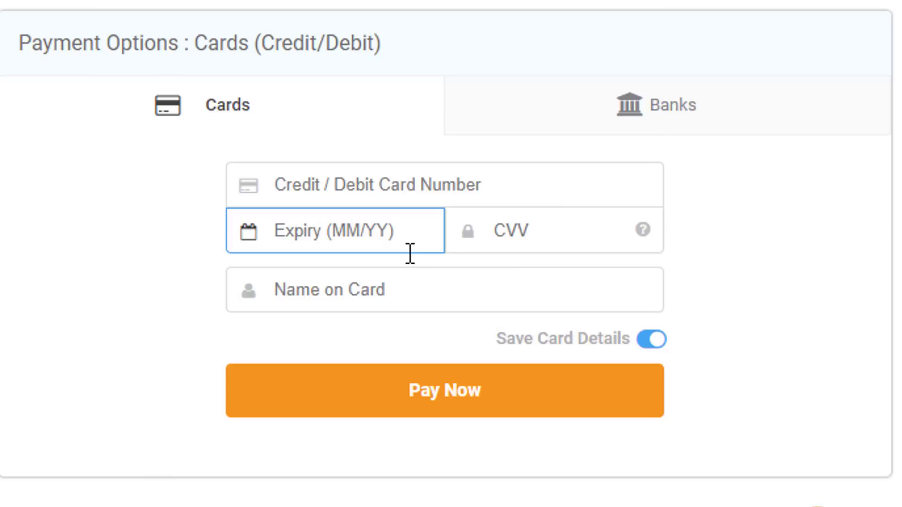
left_click(520, 233)
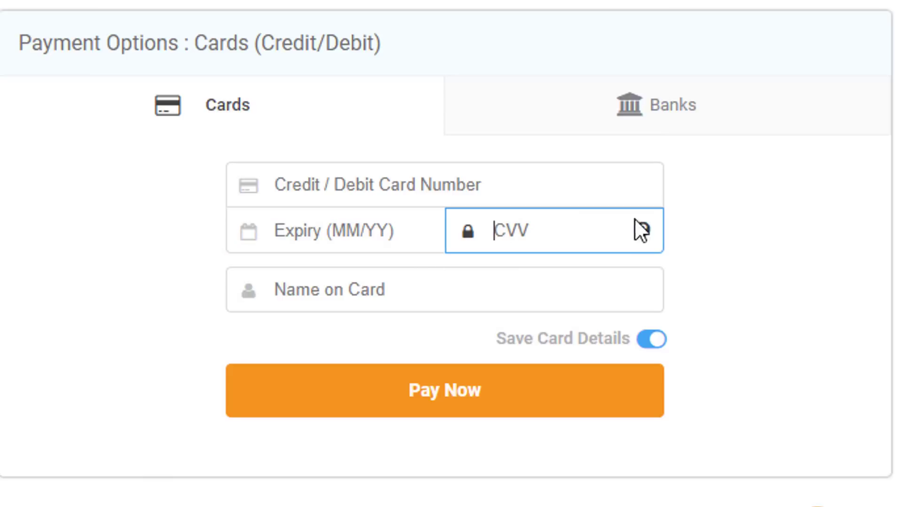
mouse_move(643, 231)
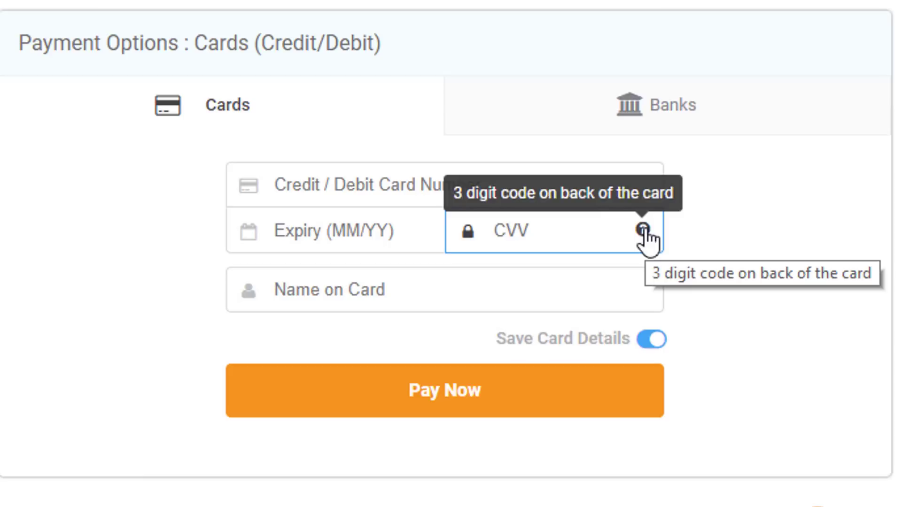
left_click(365, 291)
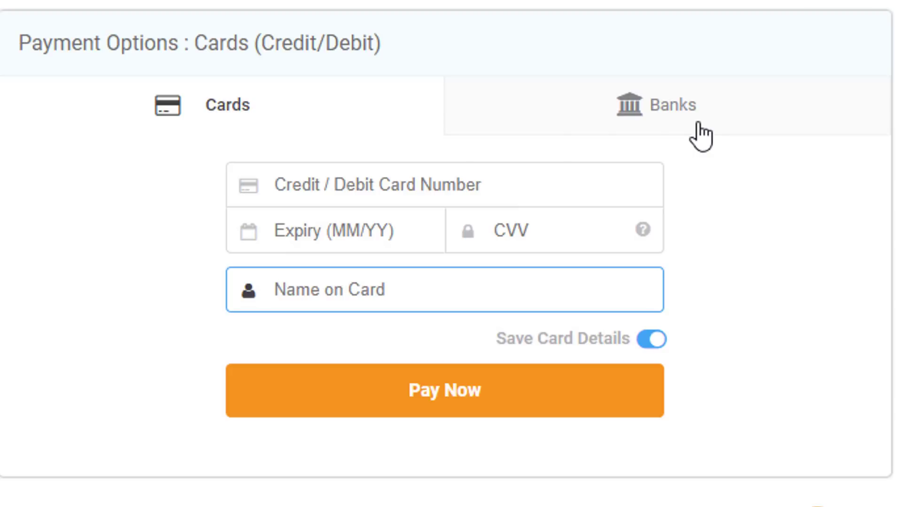
Step: Switch to Net Banking and browse the other-banks list, closing it without choosing a bank
left_click(672, 112)
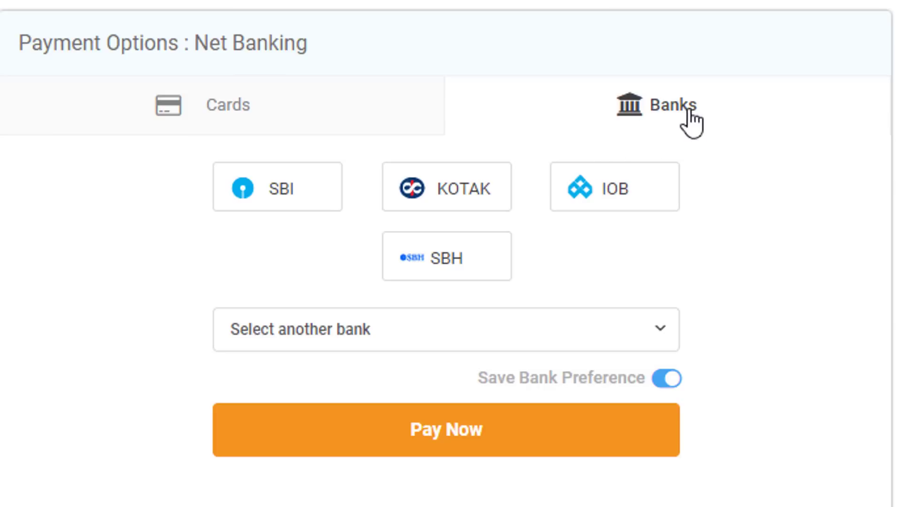
left_click(526, 336)
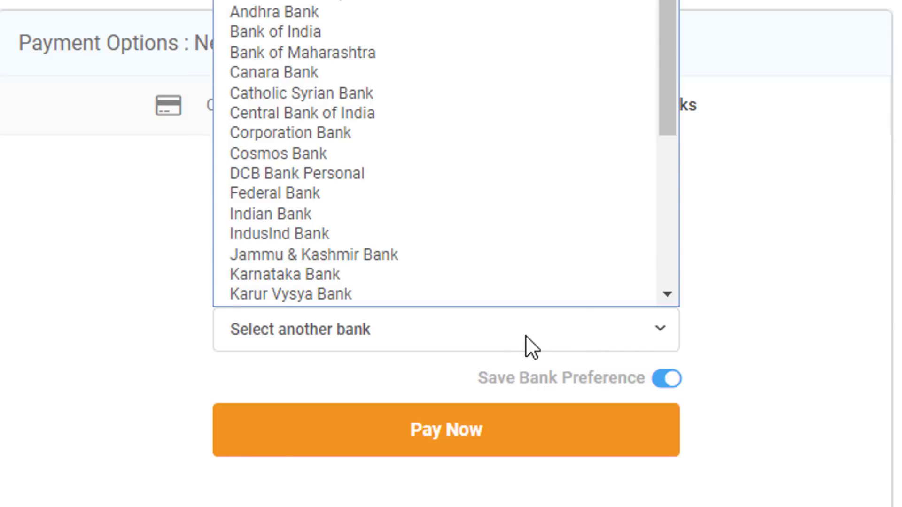
scroll(470, 86, "down", 5)
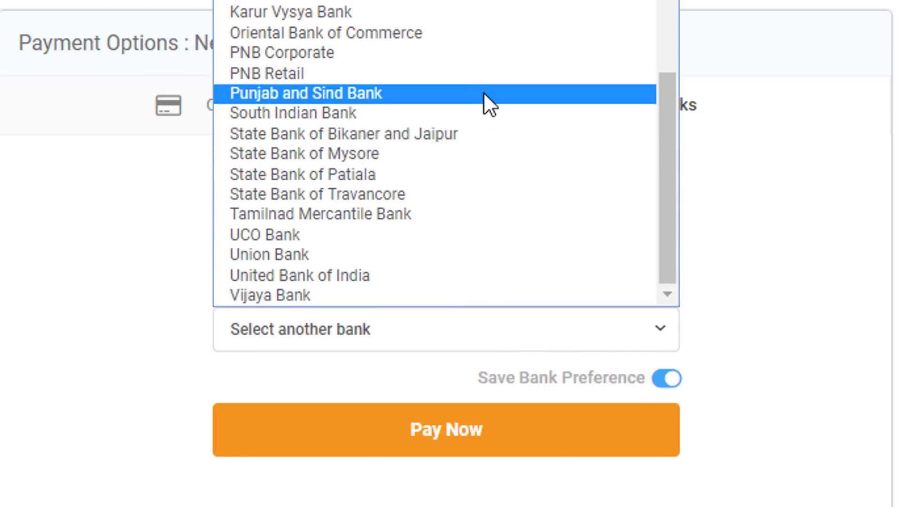
scroll(493, 233, "up", 5)
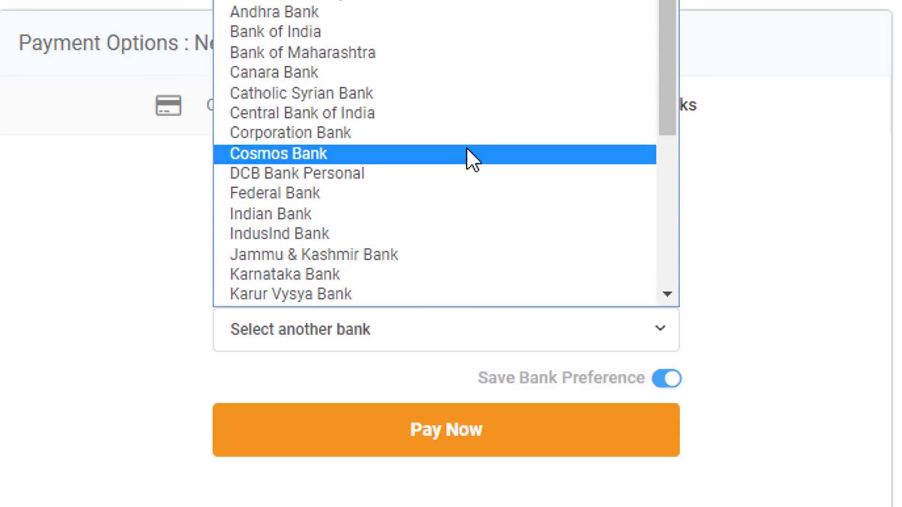
scroll(467, 148, "down", 5)
left_click(802, 181)
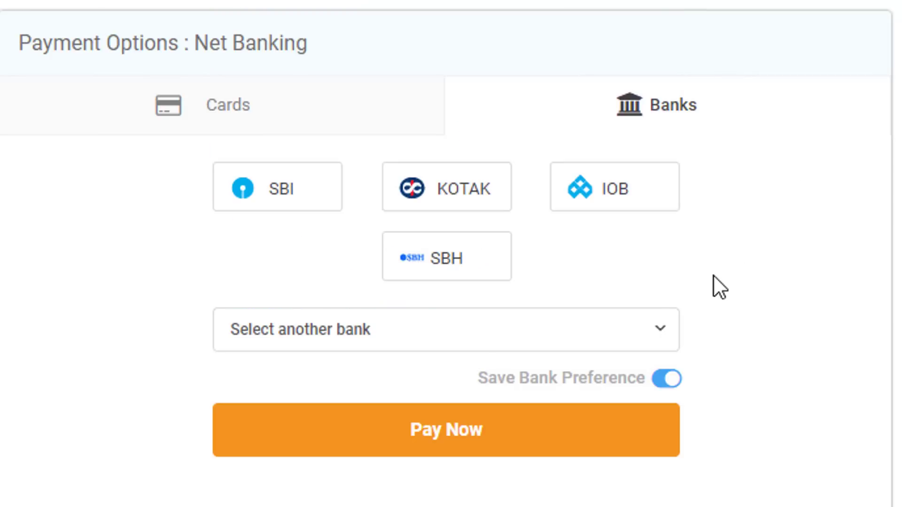